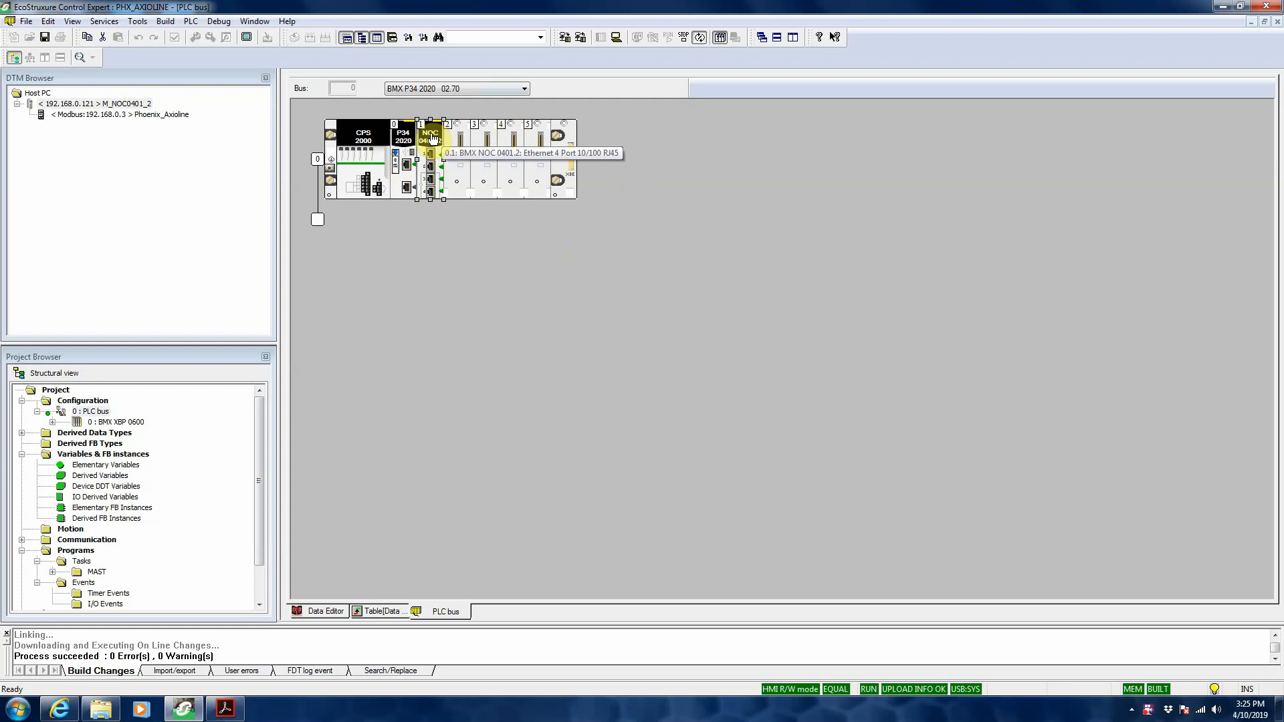
# Step: Inspect the configuration of the BMX NOC 0401.2 module in rack slot 1, including its %MW input and output ranges, and close it
pyautogui.doubleClick(431, 136)
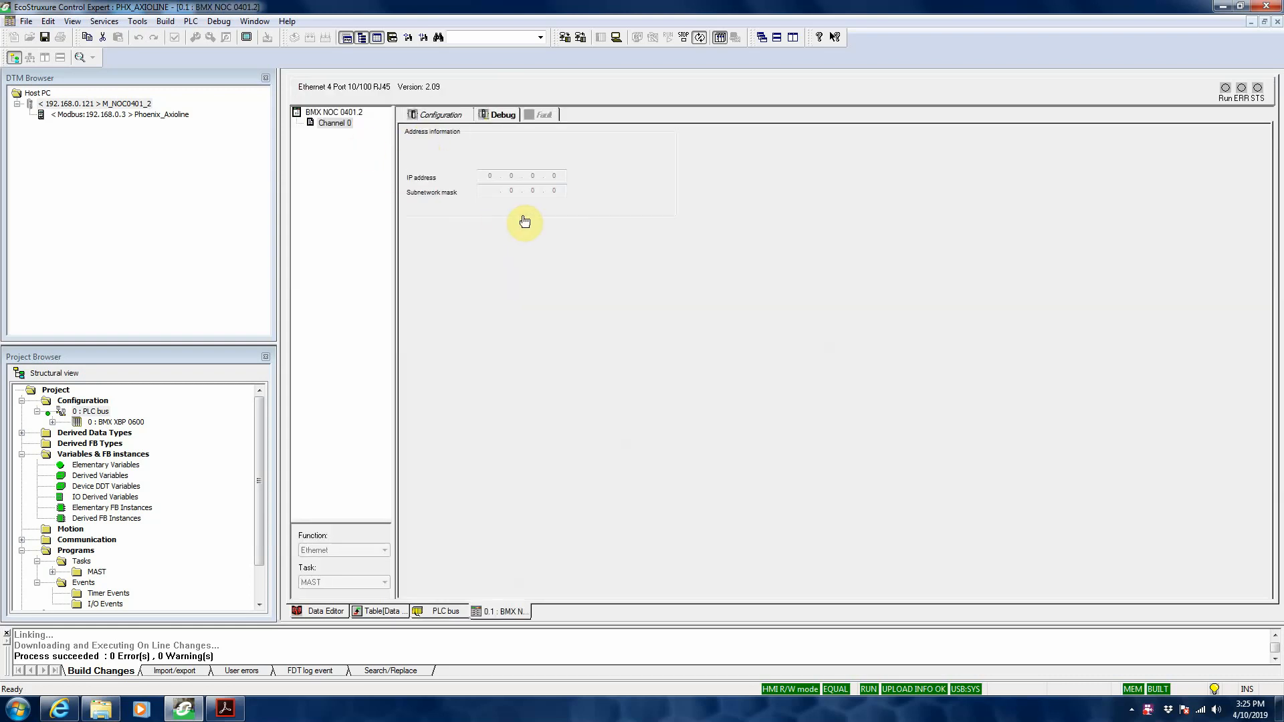
pyautogui.click(432, 115)
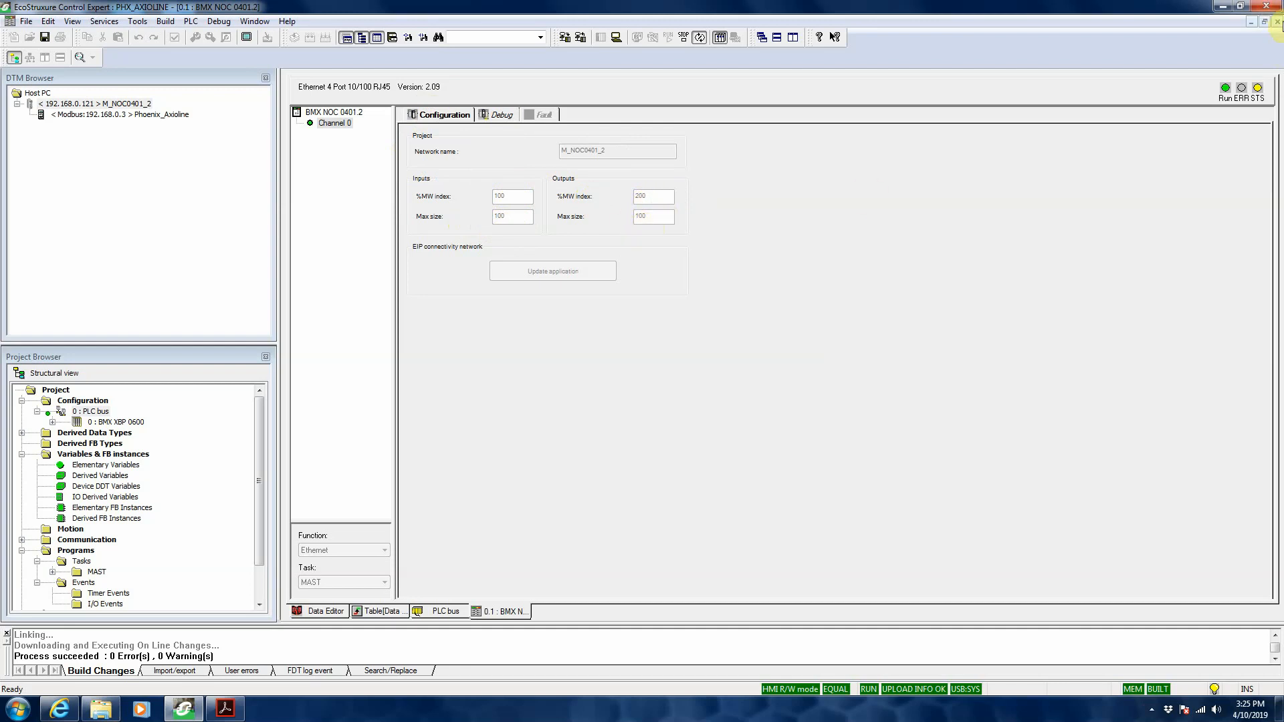
pyautogui.click(1277, 22)
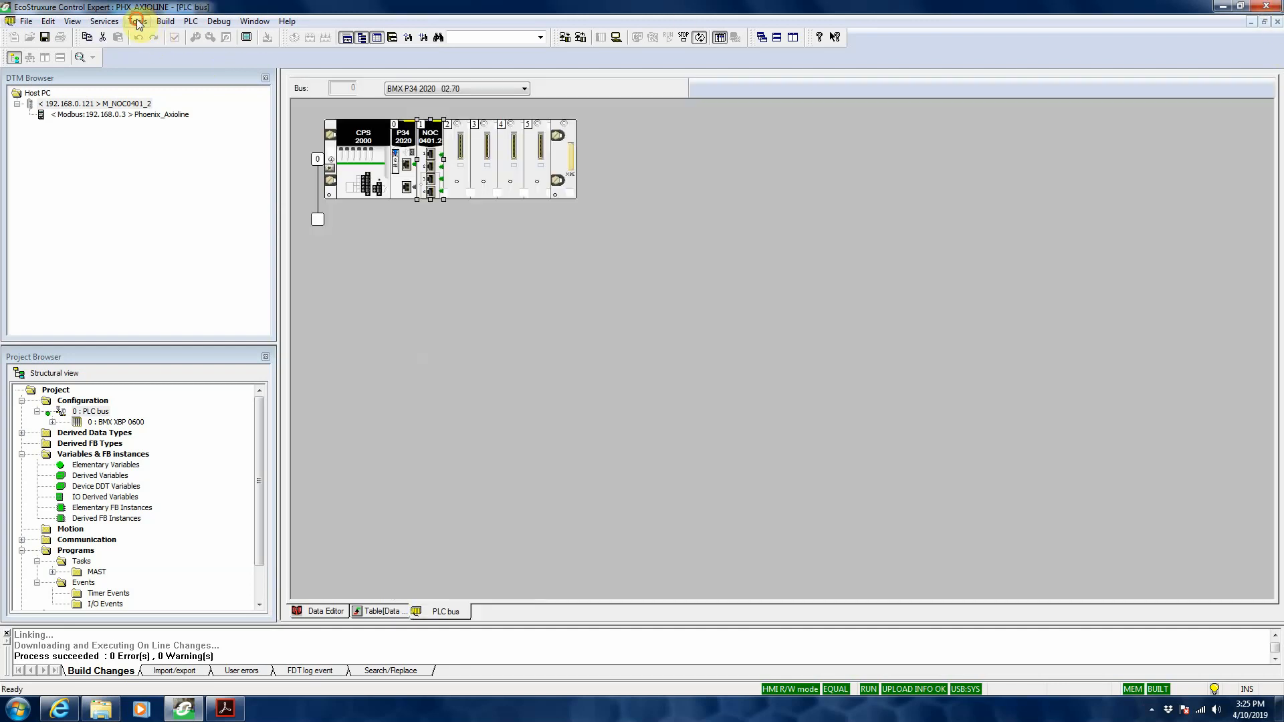
# Step: Open the M_NOC0401_2 communication DTM from the DTM Browser and view its TCP/IP channel properties
pyautogui.click(137, 22)
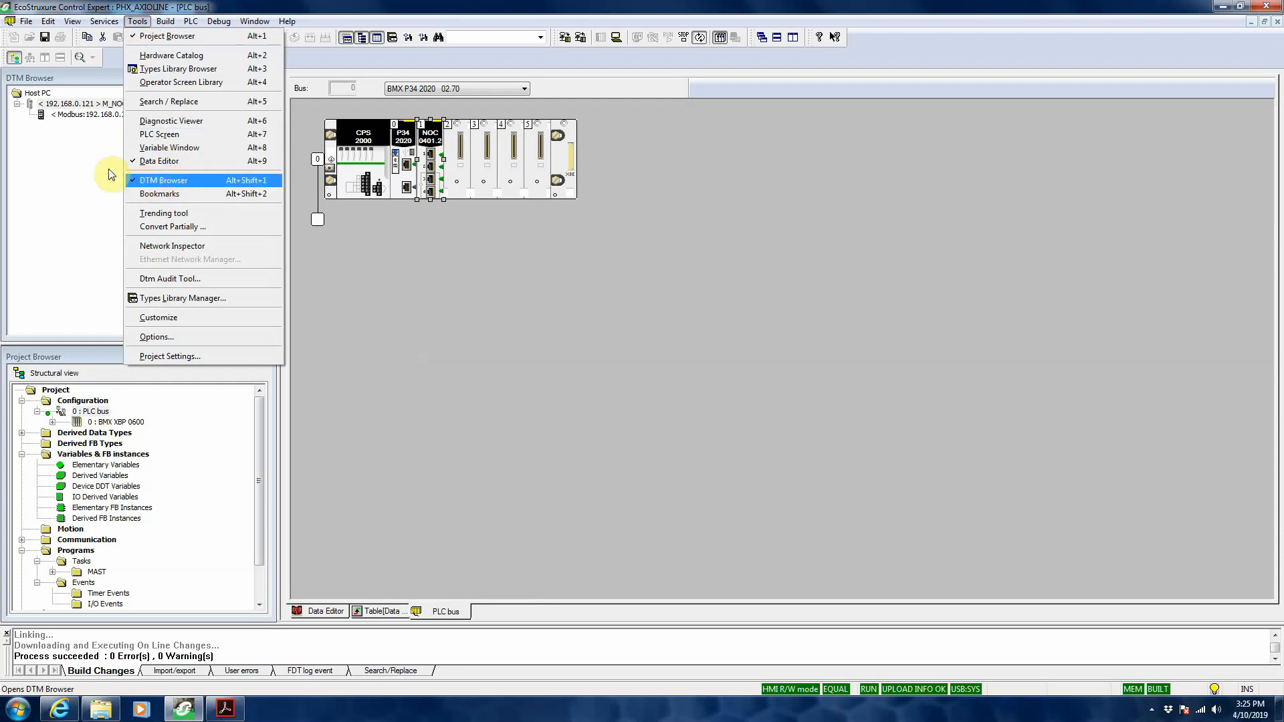
pyautogui.click(100, 104)
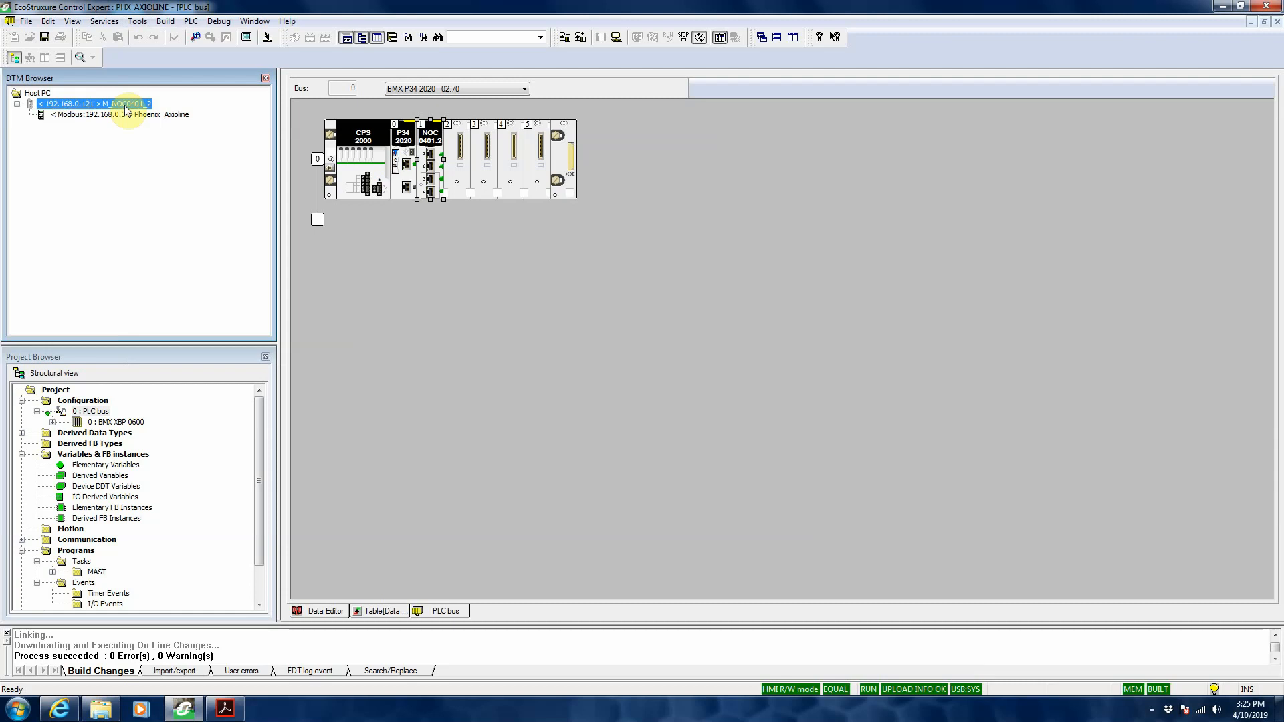
pyautogui.doubleClick(132, 106)
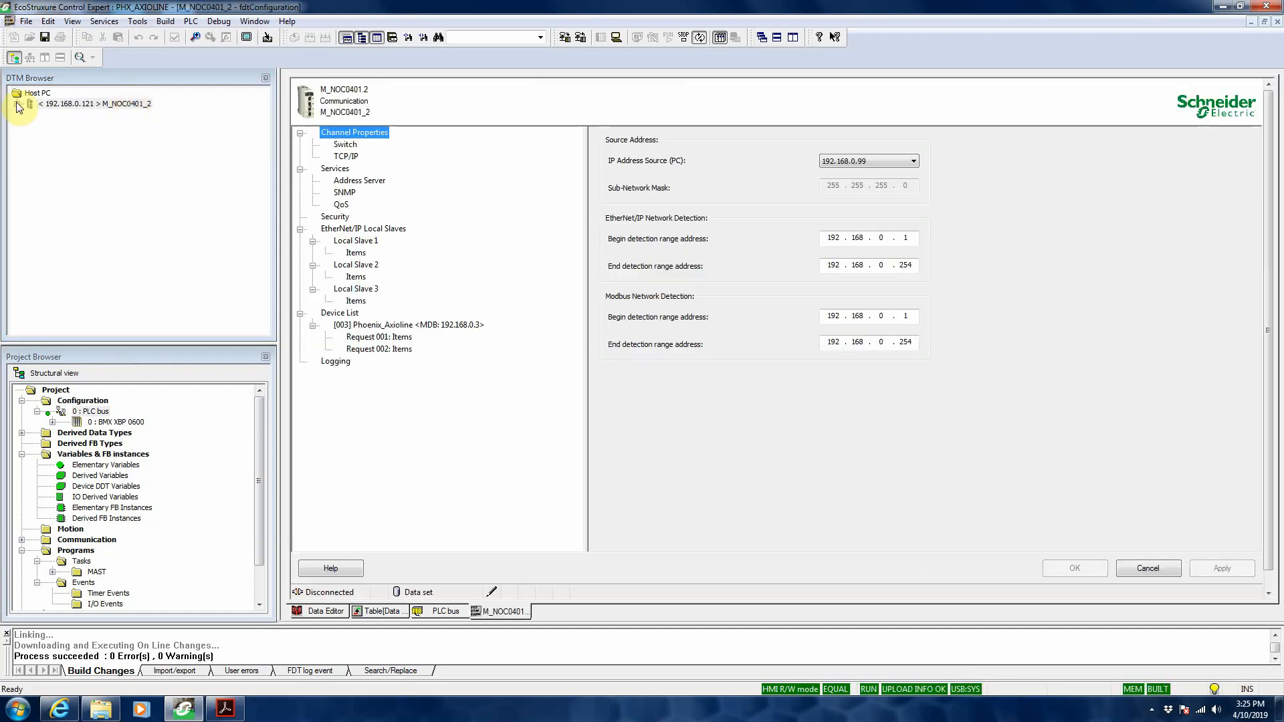
pyautogui.click(18, 105)
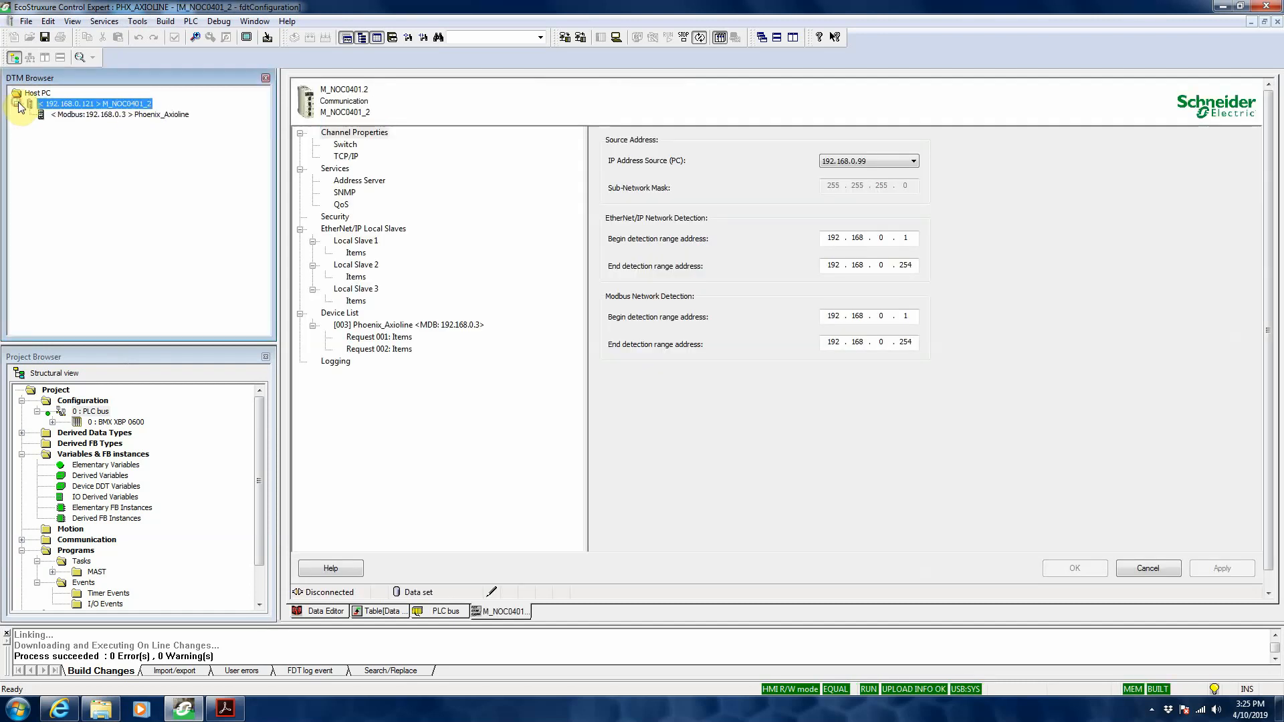
pyautogui.click(348, 157)
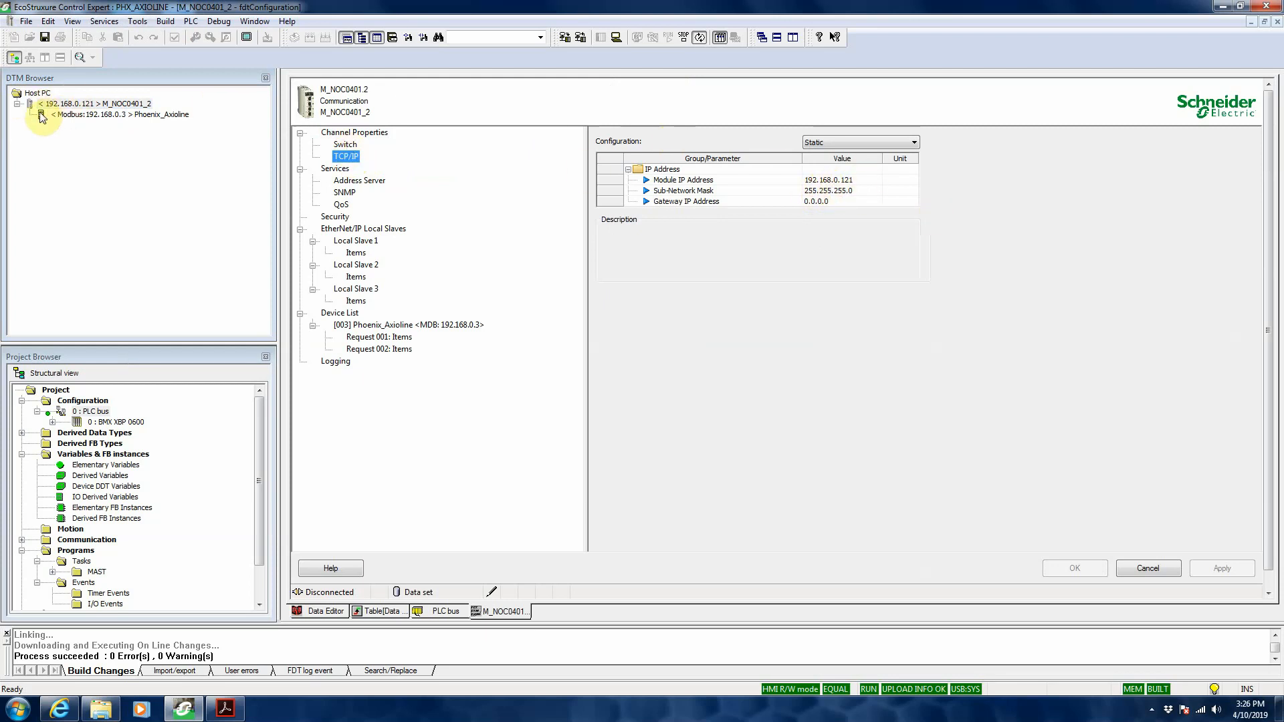
# Step: Find the Modbus Device entry in the list of DTMs available for M_NOC0401_2, and close the list without adding it
pyautogui.click(76, 115)
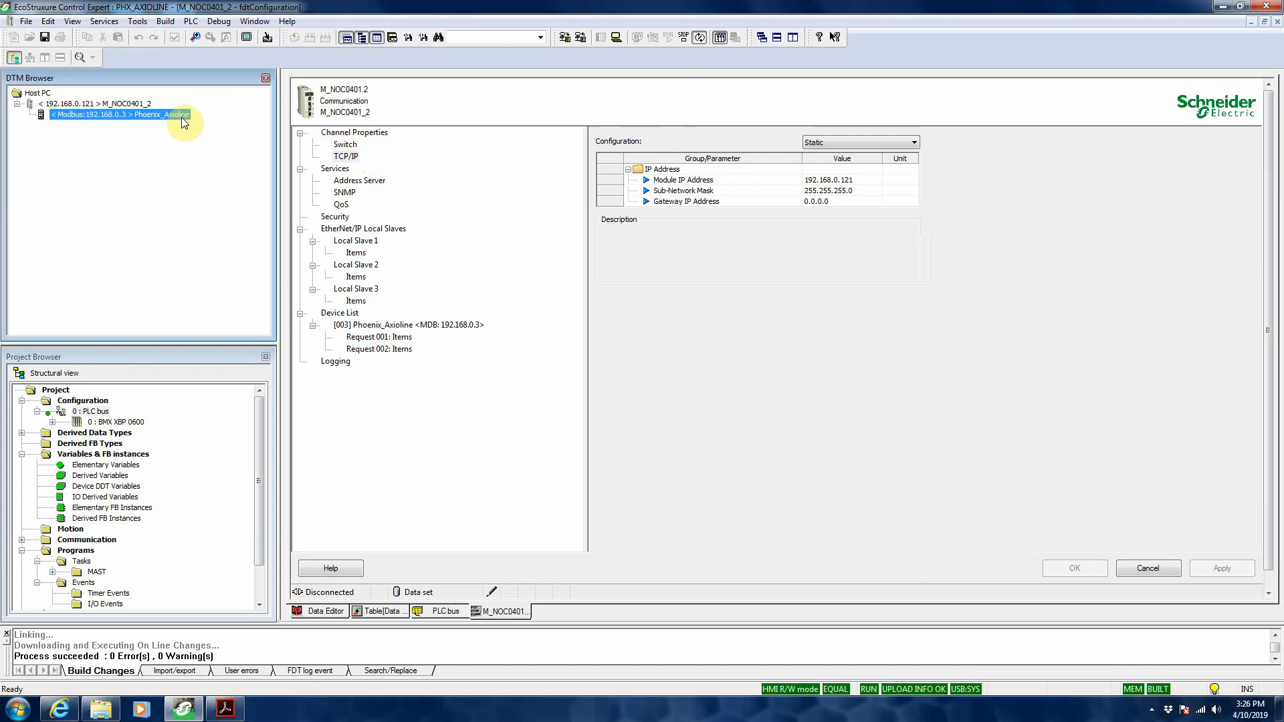
pyautogui.click(63, 105)
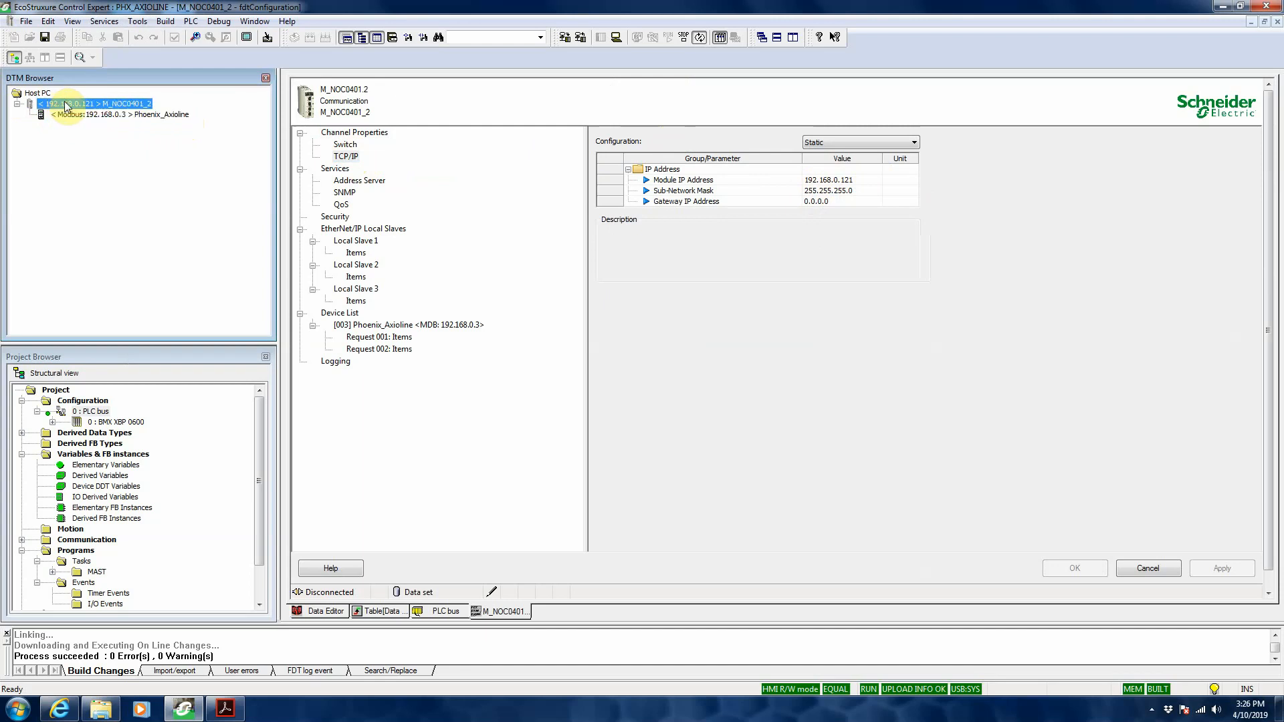
pyautogui.rightClick(64, 106)
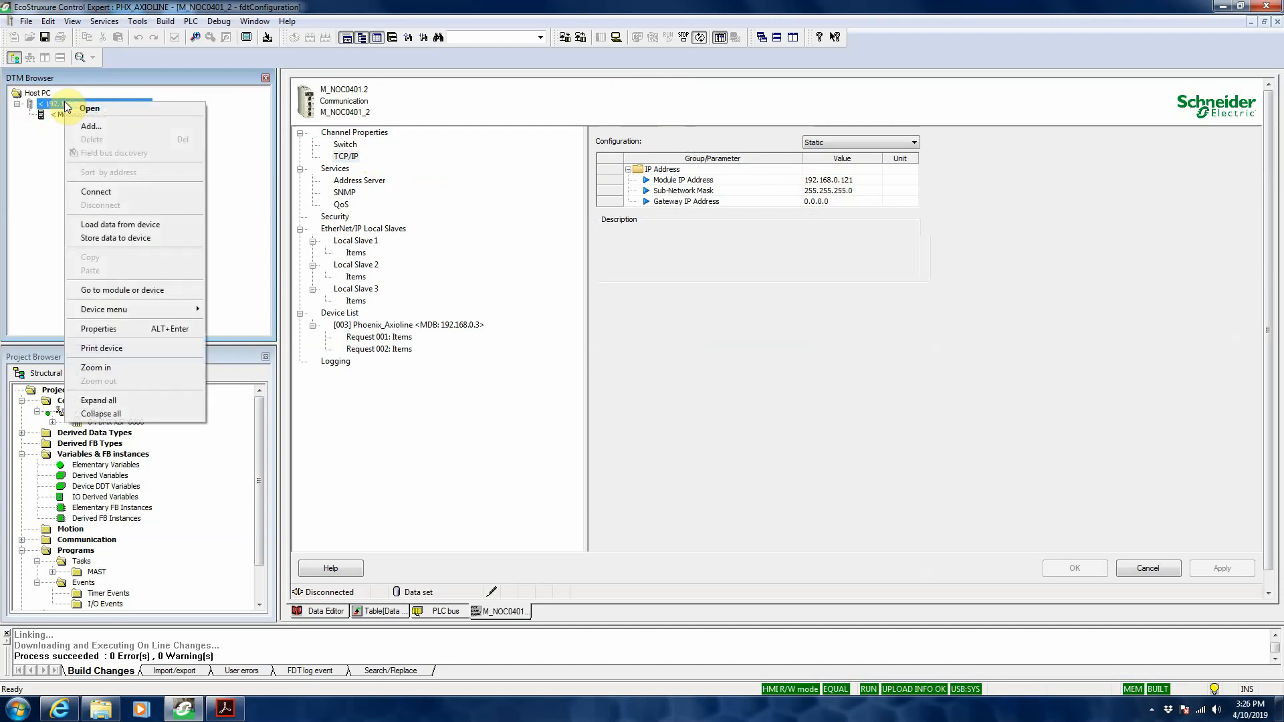
pyautogui.click(90, 128)
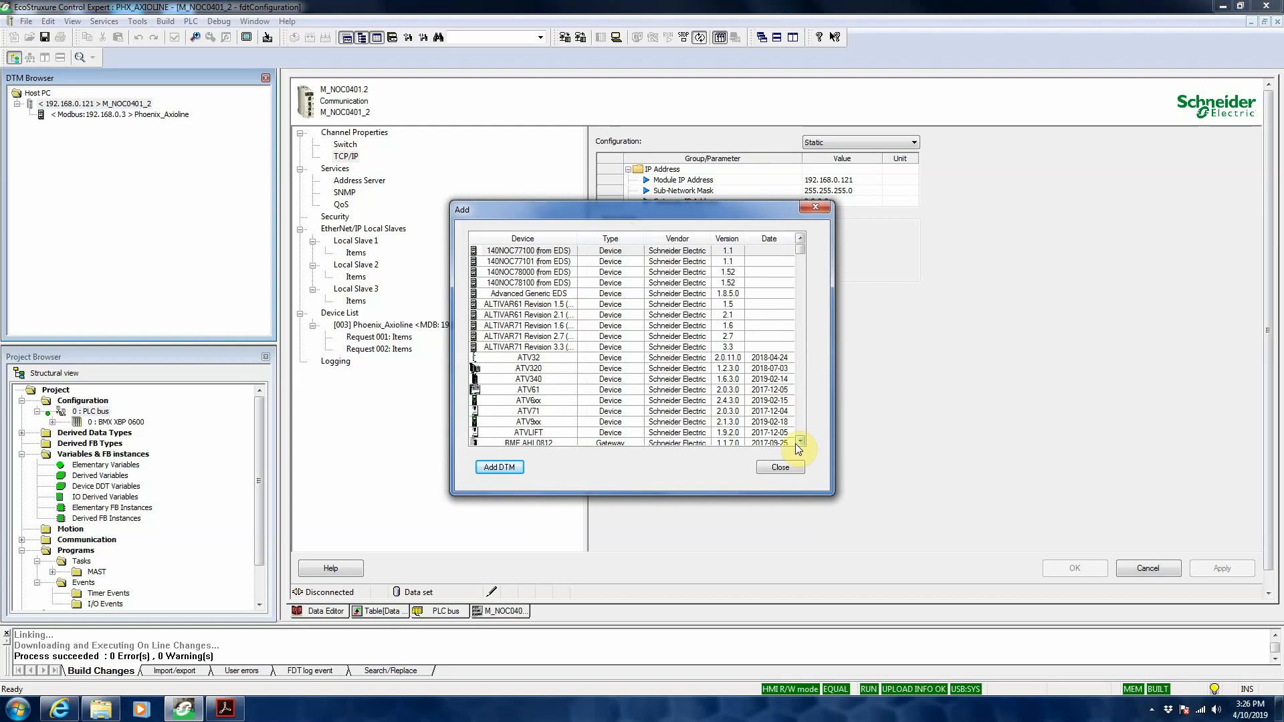
pyautogui.moveTo(798, 447); pyautogui.dragTo(798, 447)
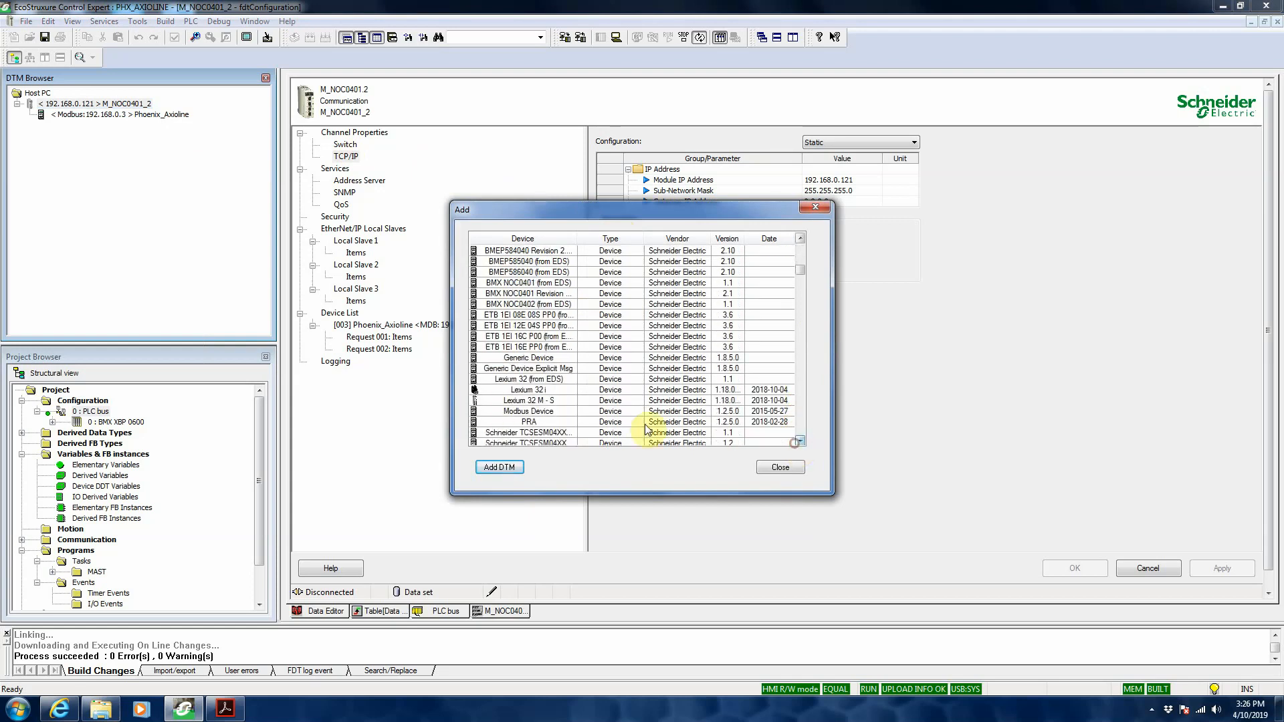
pyautogui.click(536, 412)
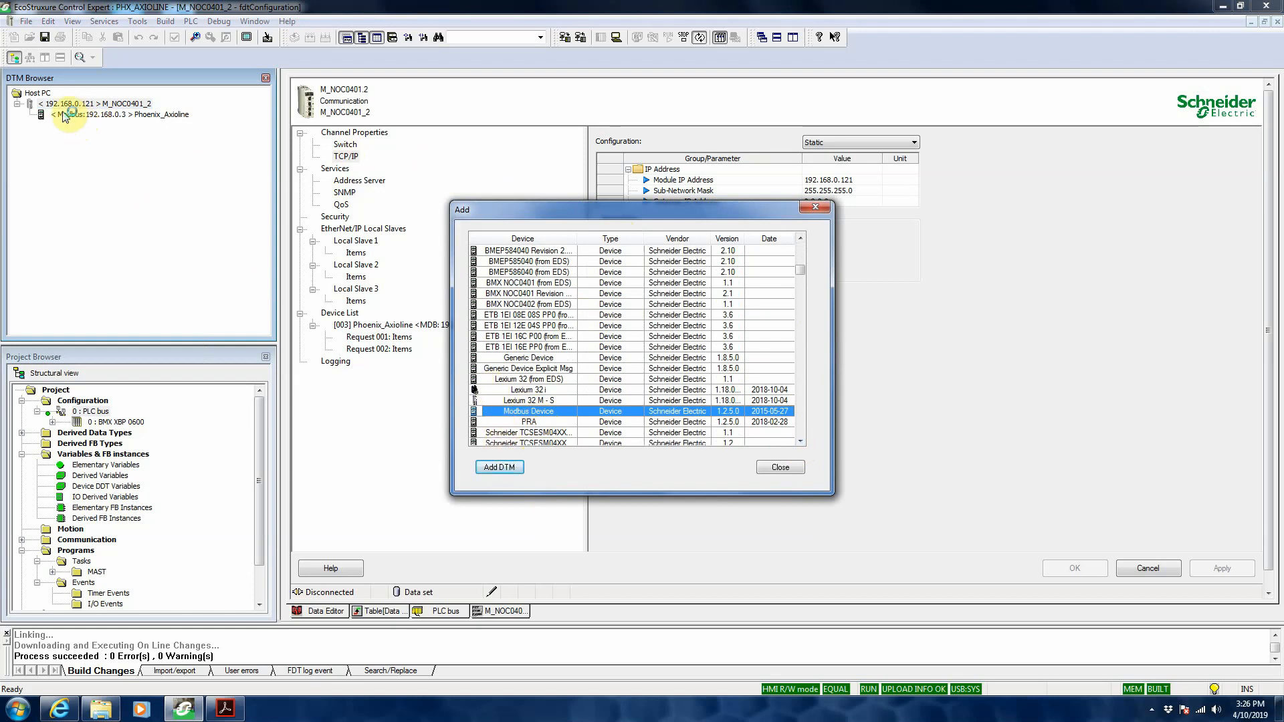
pyautogui.click(779, 467)
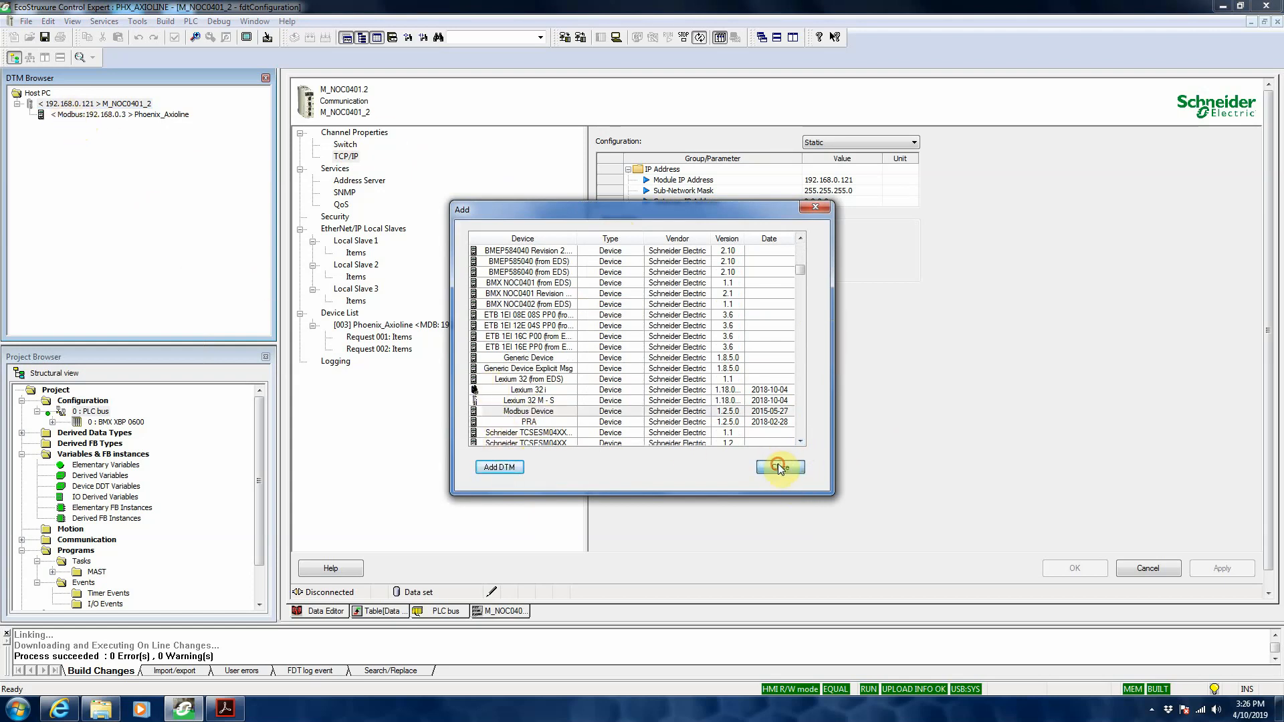
# Step: Examine the properties and address settings of the Phoenix_Axioline device in the M_NOC0401_2 device list
pyautogui.click(78, 105)
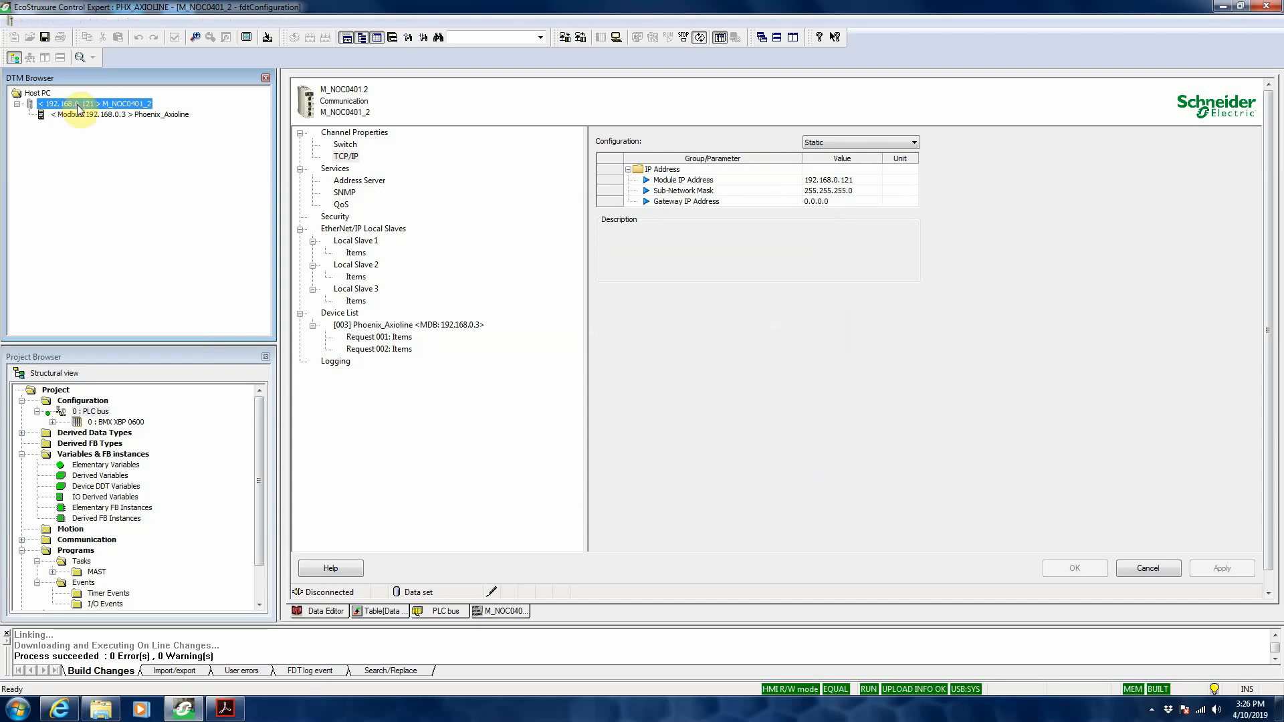
pyautogui.doubleClick(78, 105)
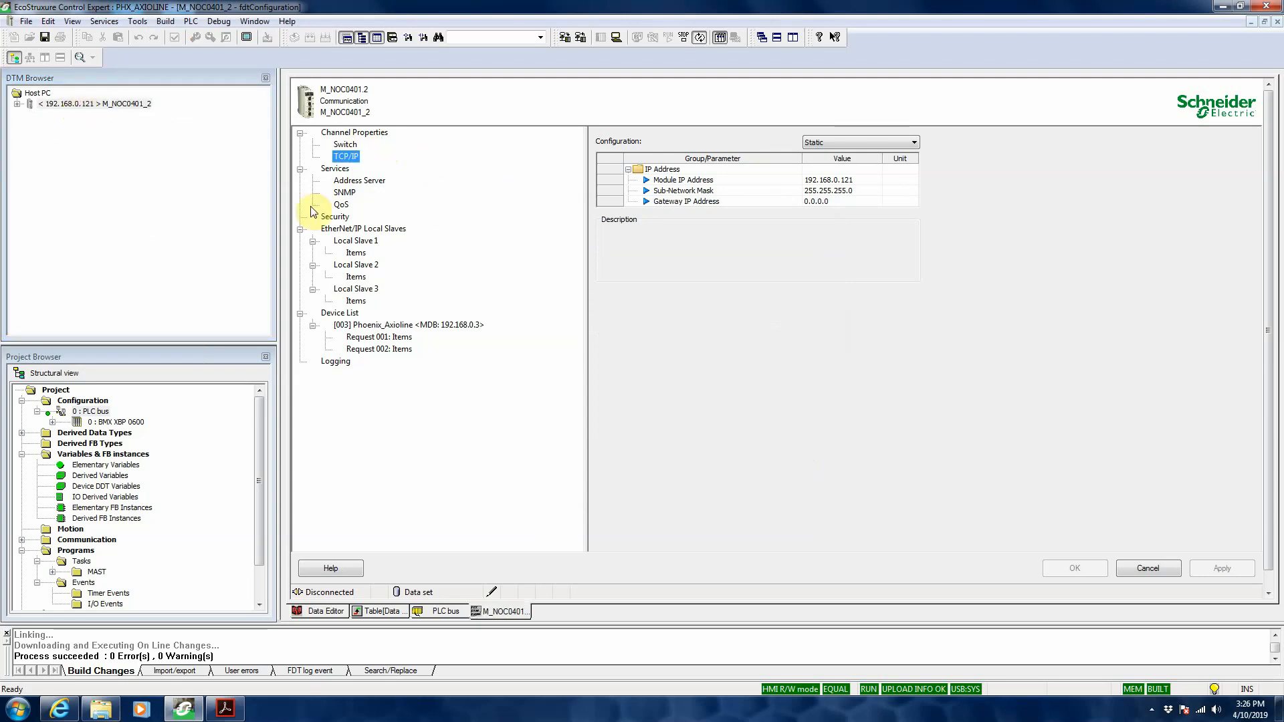
pyautogui.click(377, 327)
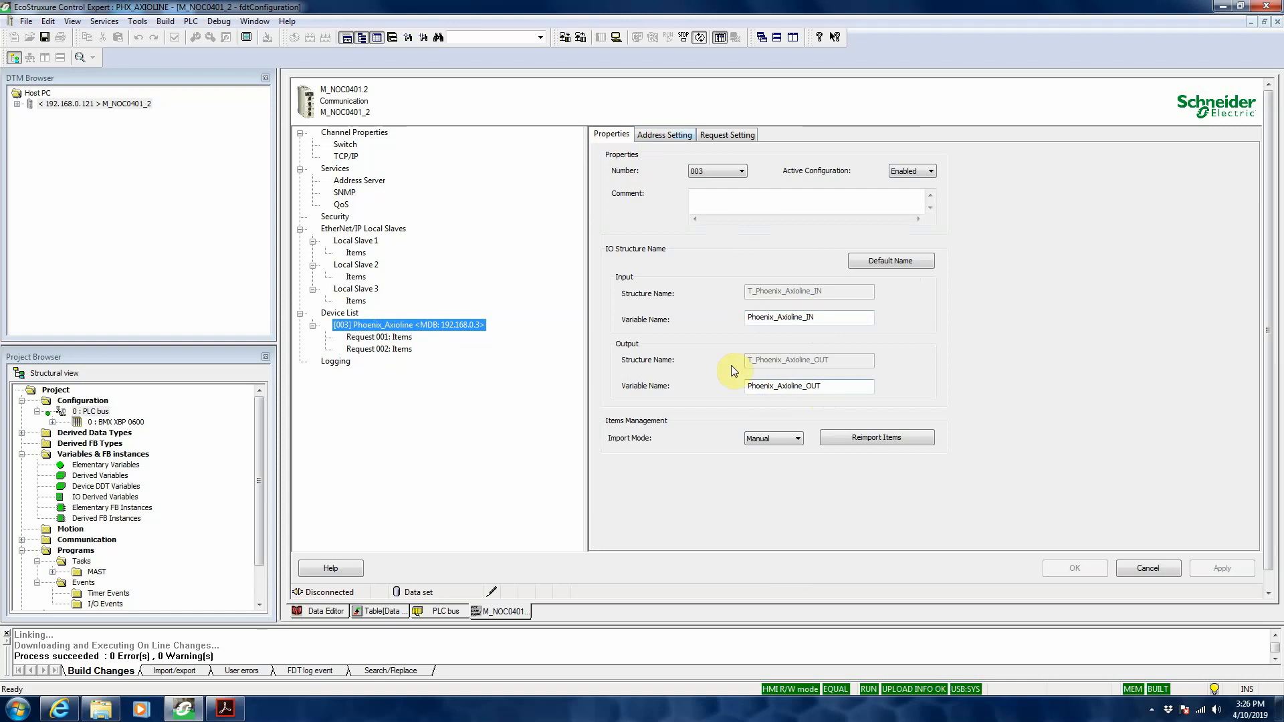
pyautogui.click(659, 140)
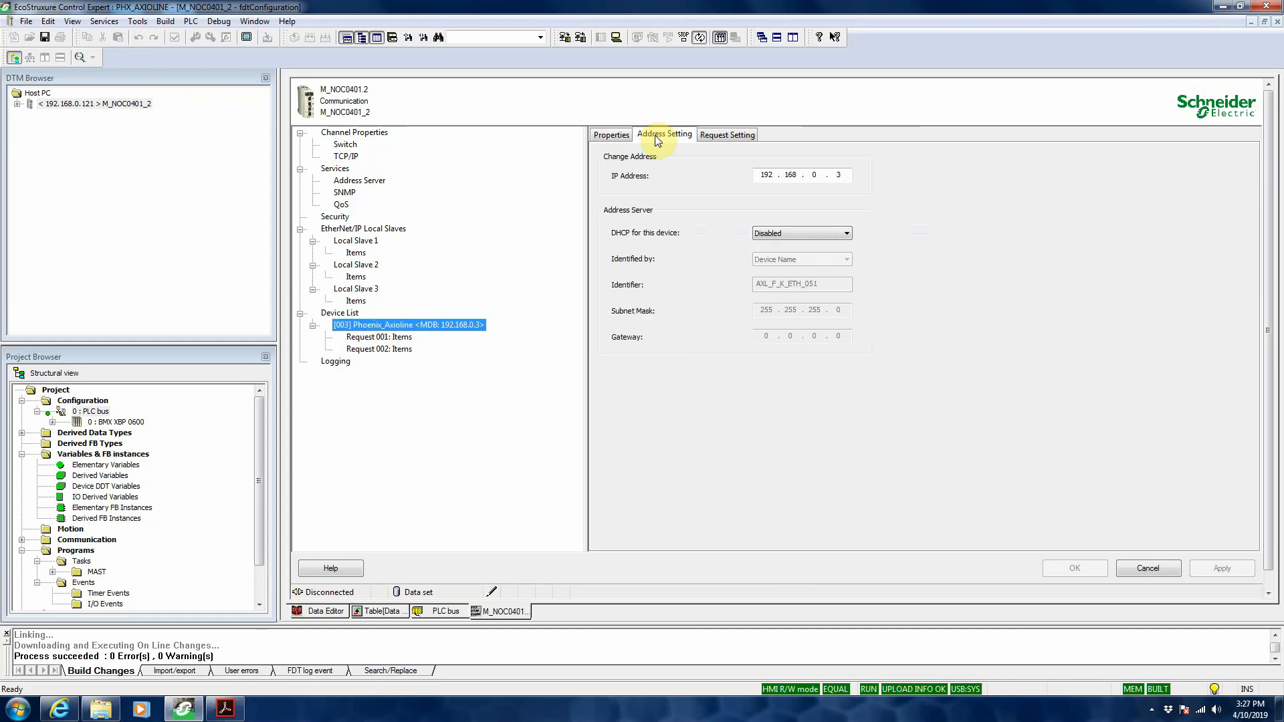
pyautogui.click(816, 175)
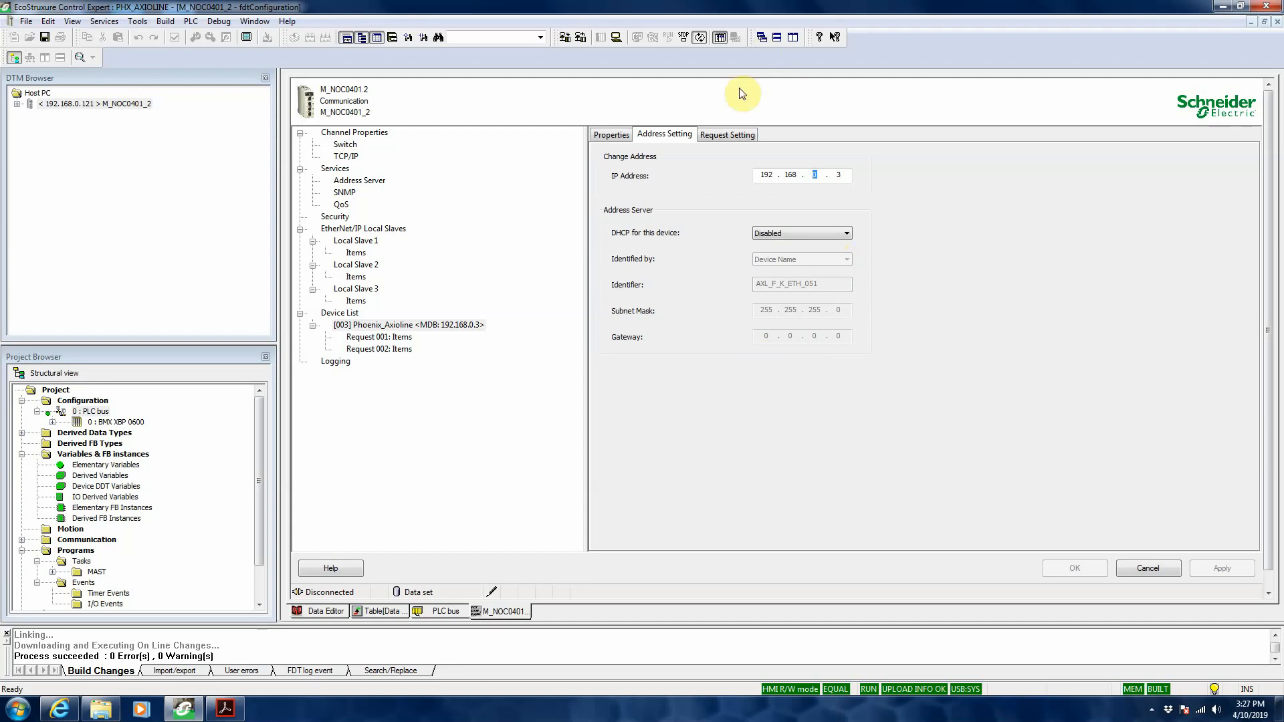
# Step: Review the Phoenix_Axioline request settings, including the read and write addresses and lengths
pyautogui.click(724, 138)
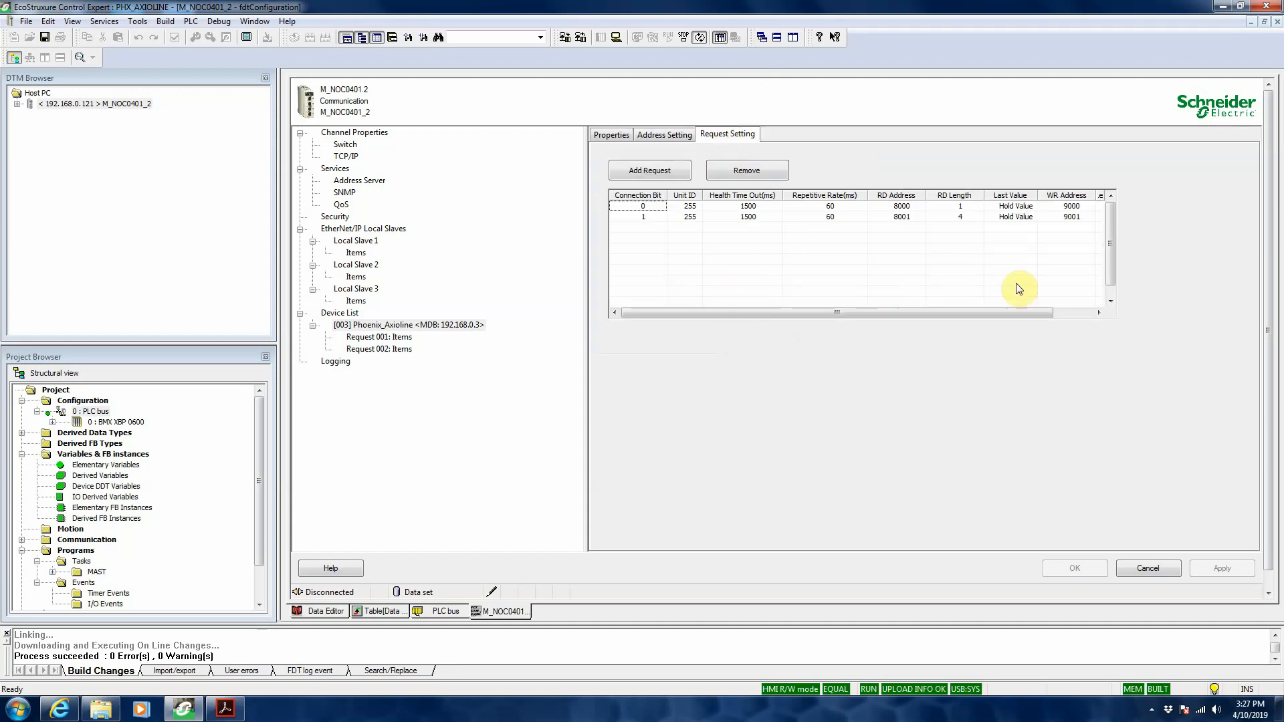
pyautogui.click(926, 308)
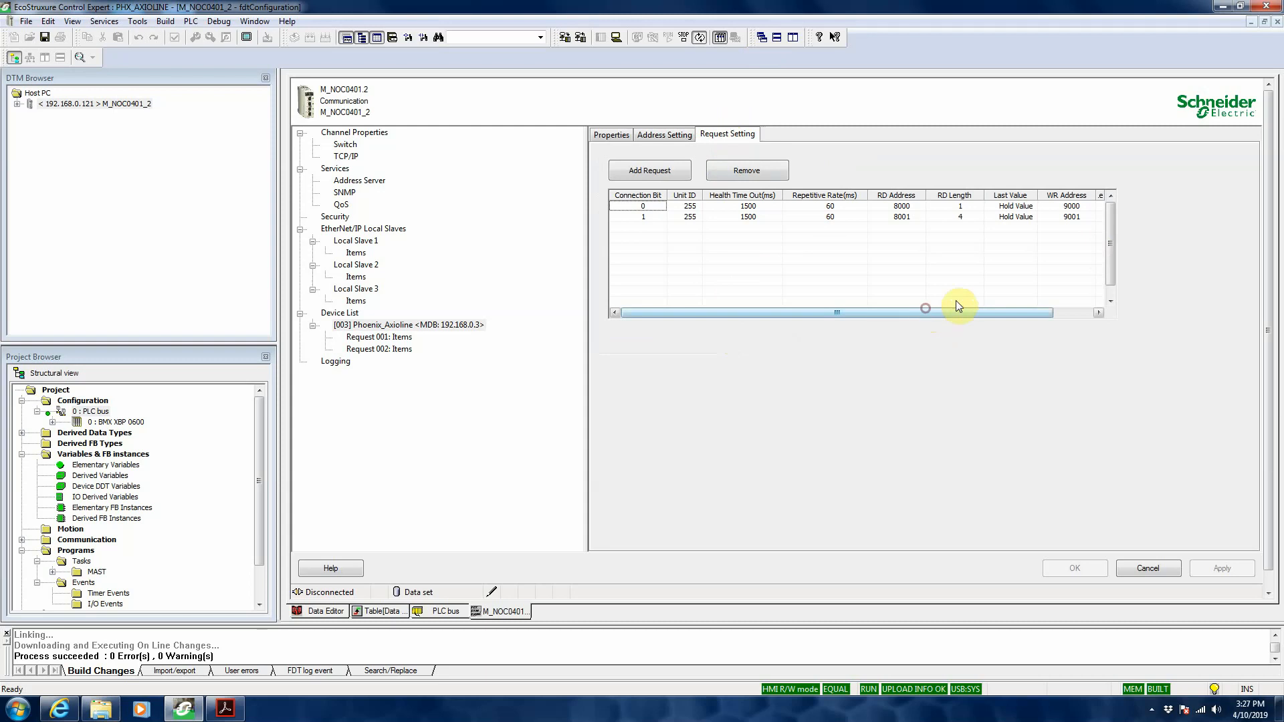
pyautogui.moveTo(956, 307); pyautogui.dragTo(915, 344)
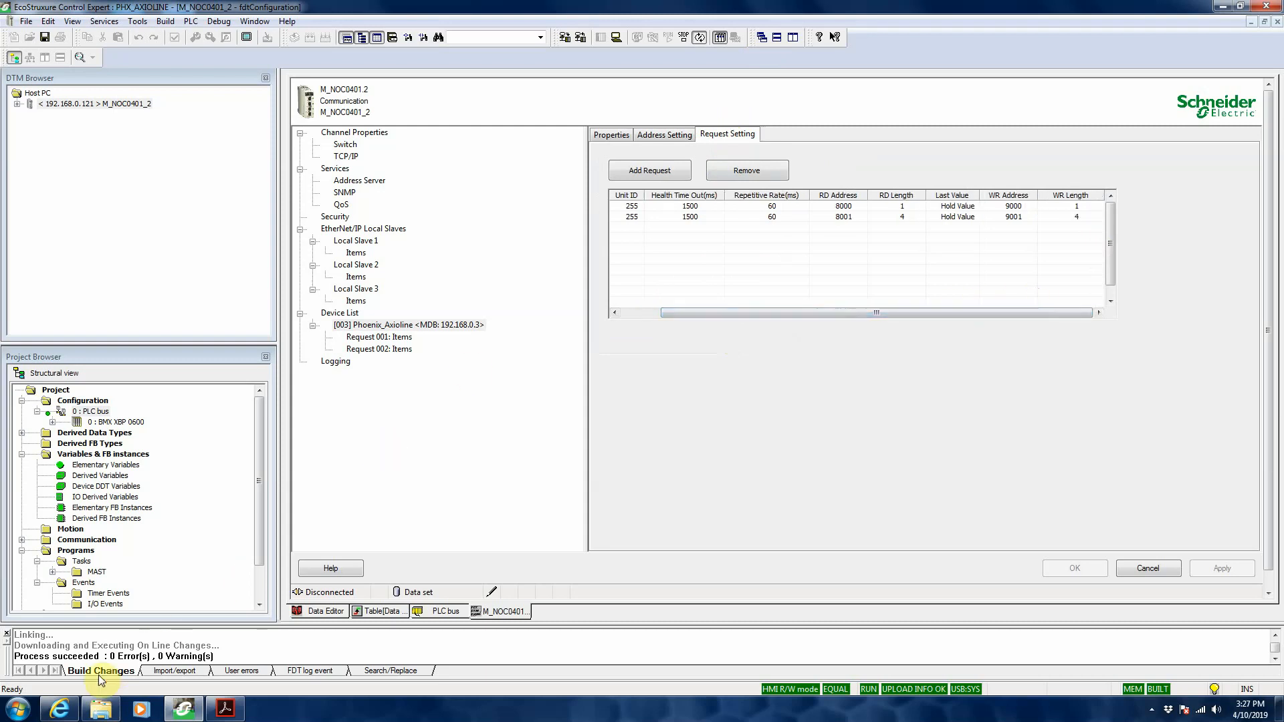
# Step: Switch to Internet Explorer, dismiss the Process Data Watchdog note and open the AXL F BK ETH coupler's Modbus I/O Table
pyautogui.moveTo(59, 703)
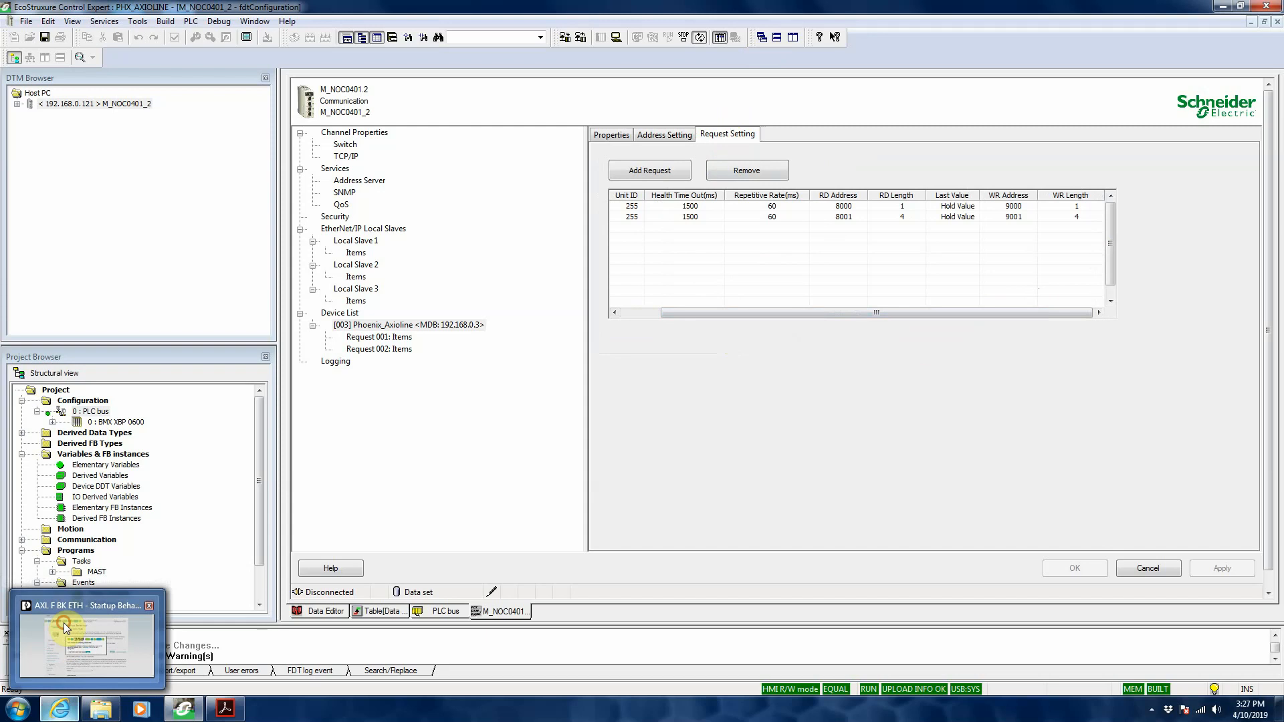
pyautogui.moveTo(63, 623)
pyautogui.click(101, 629)
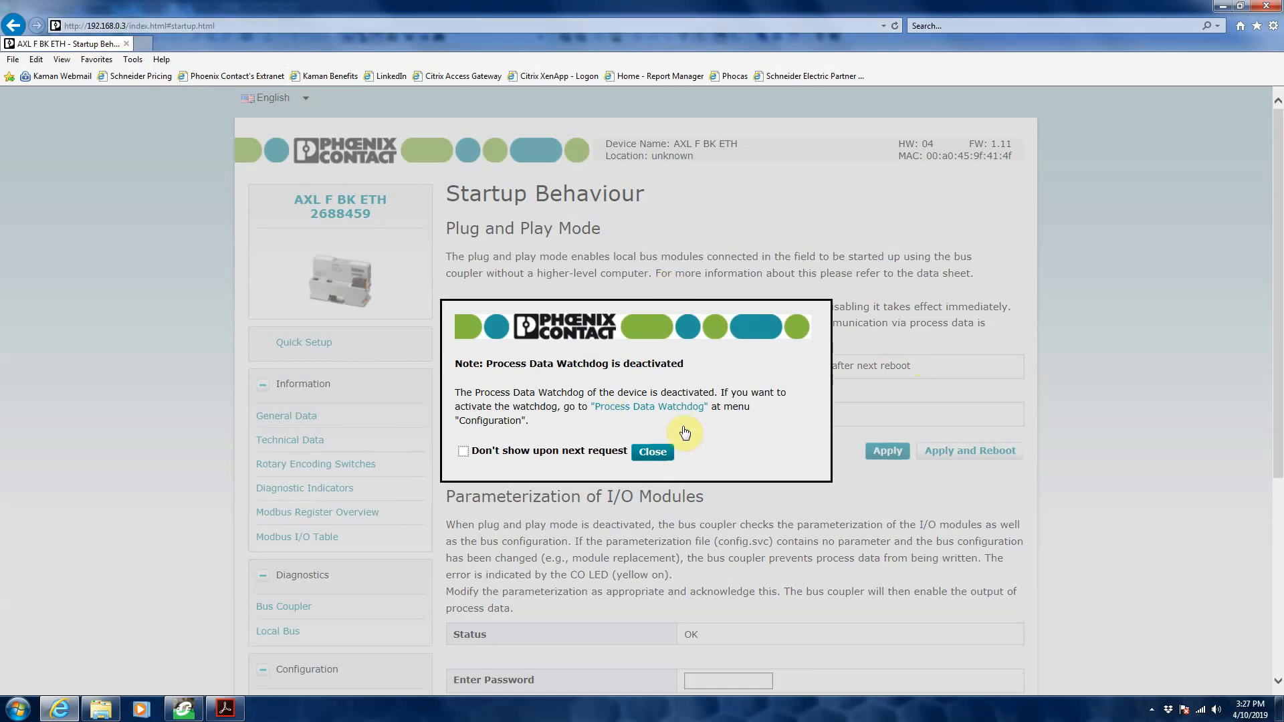
pyautogui.click(653, 453)
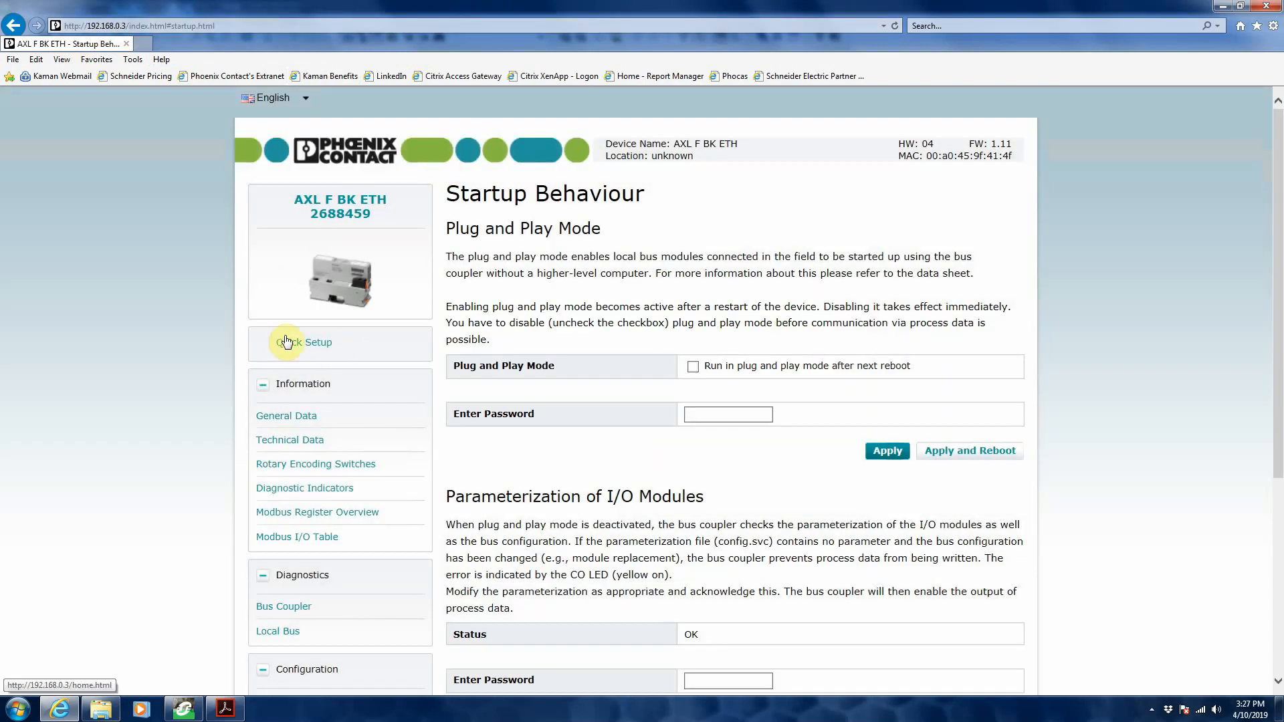
pyautogui.moveTo(1281, 214); pyautogui.dragTo(1279, 365)
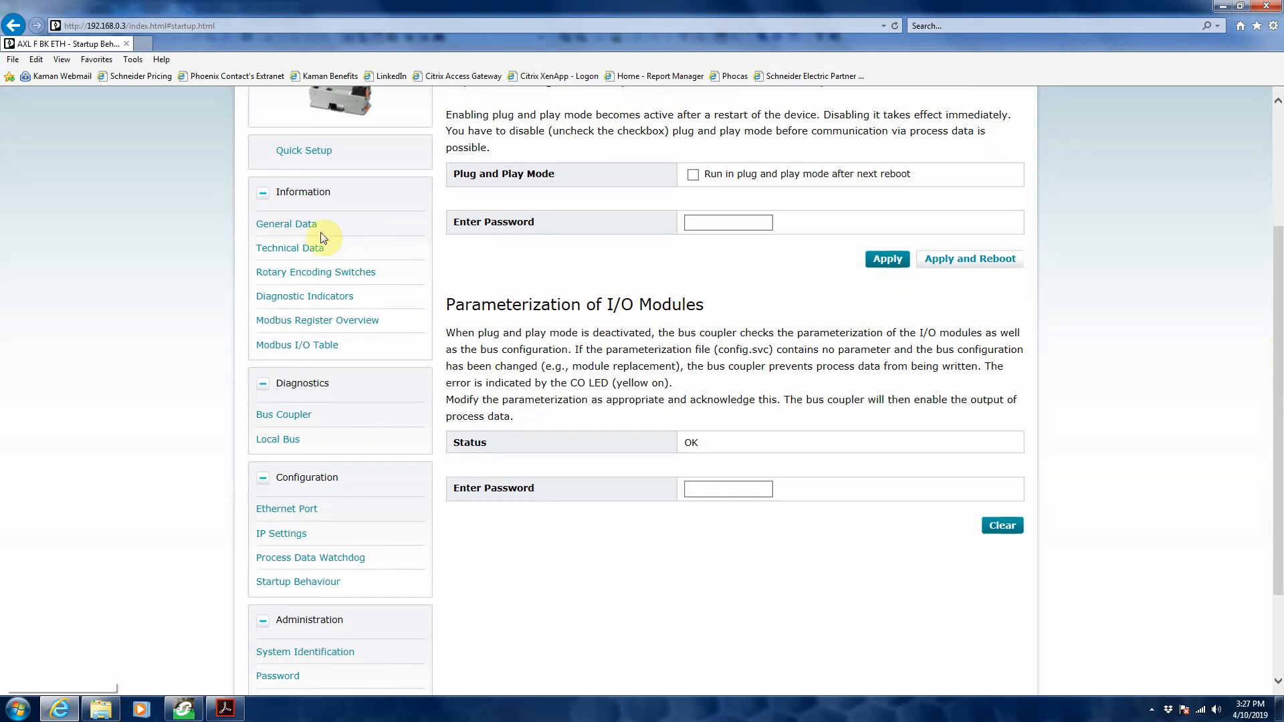
pyautogui.click(299, 344)
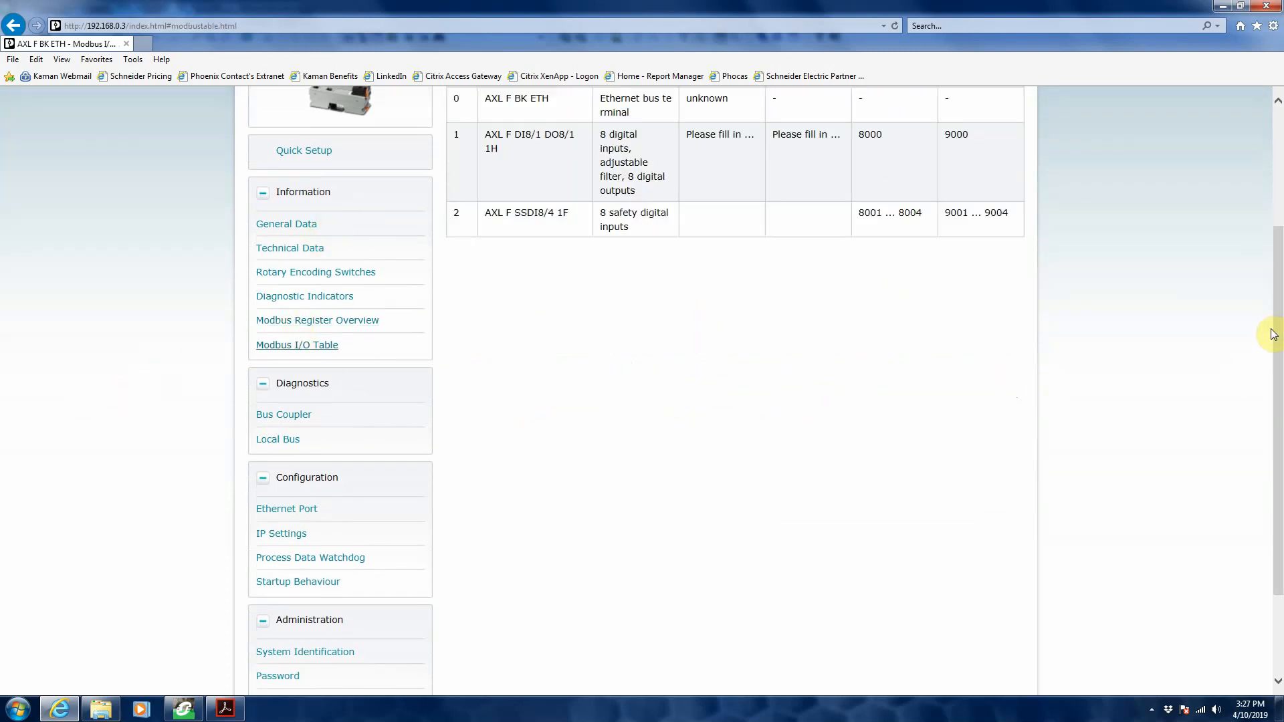
pyautogui.moveTo(1275, 337); pyautogui.dragTo(1278, 240)
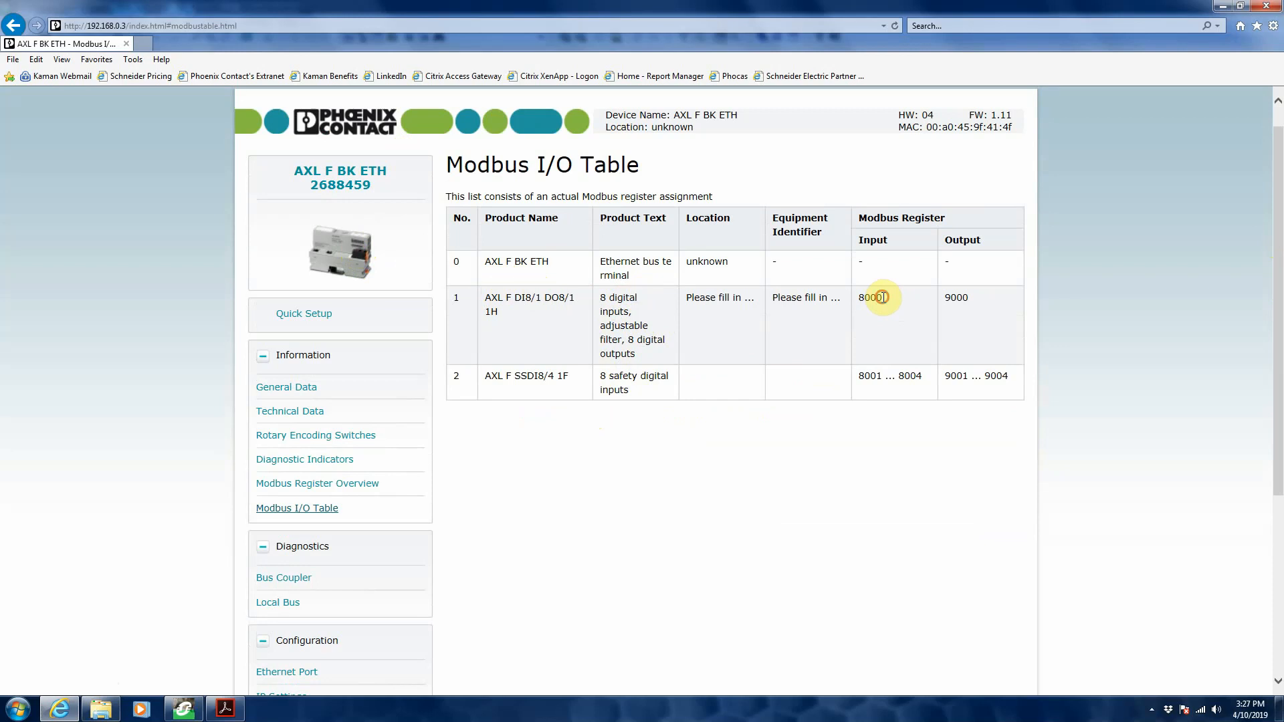
# Step: Highlight the Modbus input and output registers assigned to the AXL F DI8/1 DO8/1 1H and AXL F SSDI8/4 1F modules
pyautogui.moveTo(883, 297); pyautogui.dragTo(858, 298)
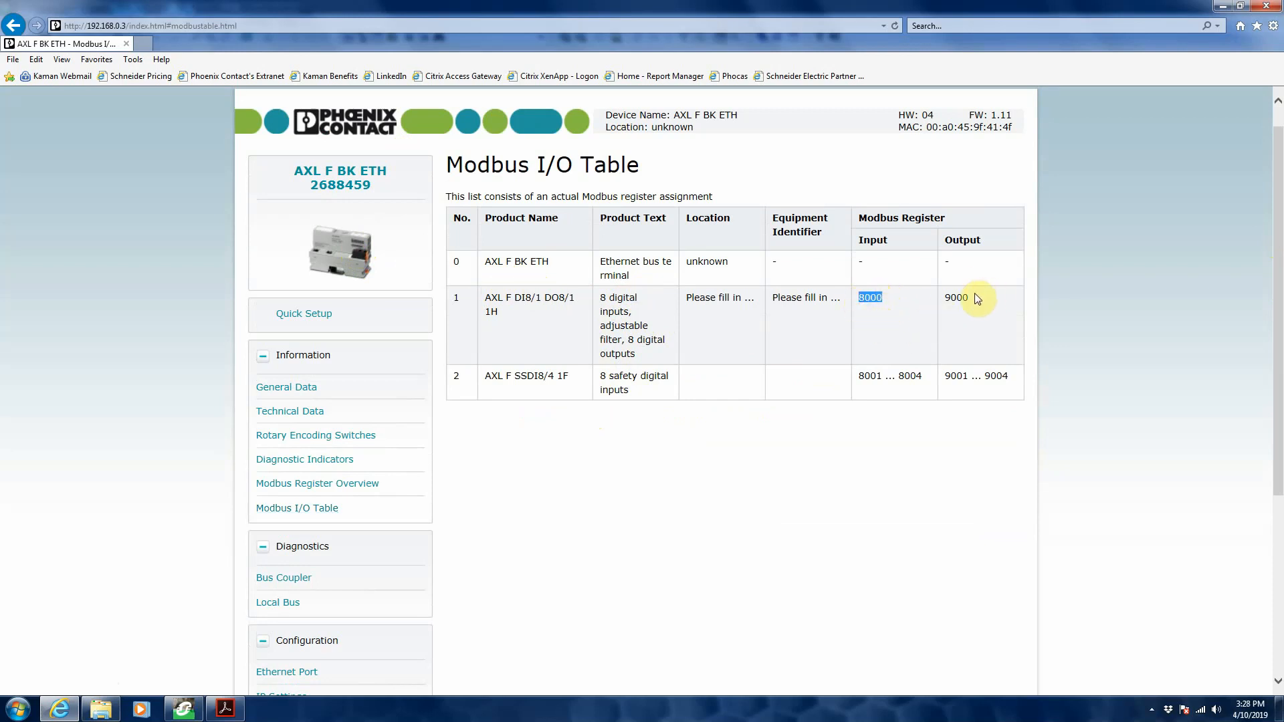
pyautogui.moveTo(971, 297); pyautogui.dragTo(941, 301)
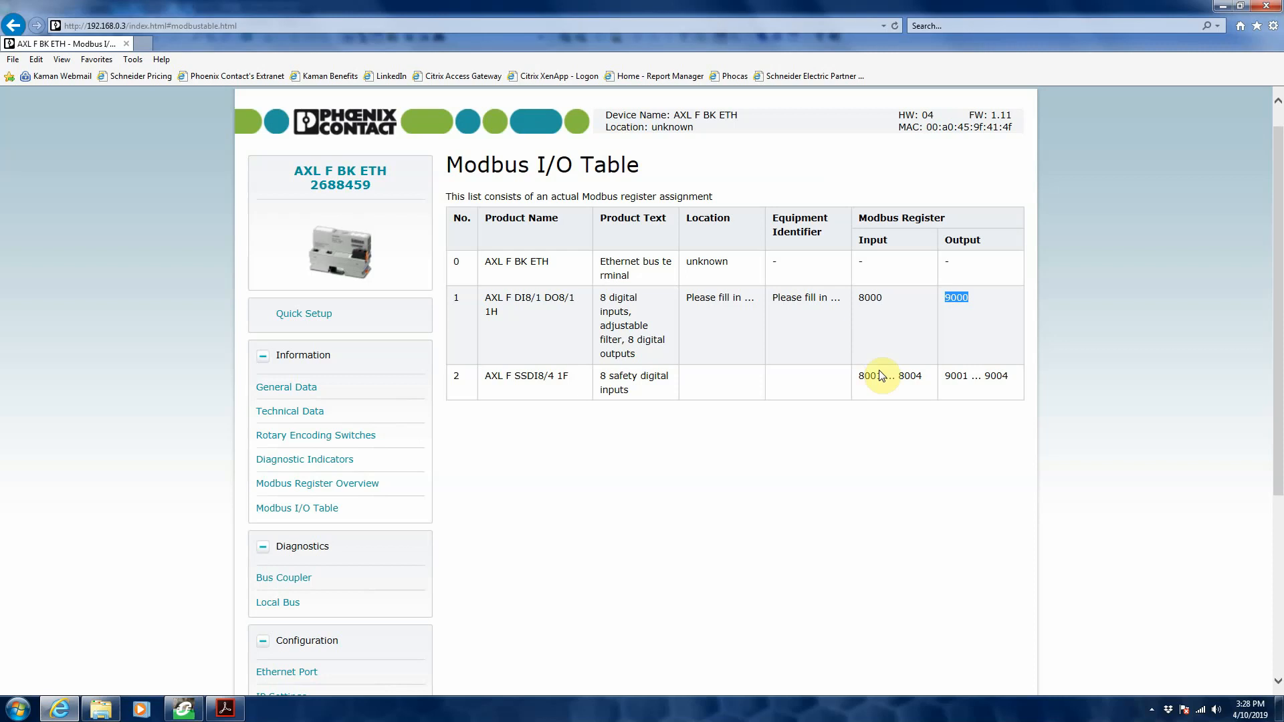
pyautogui.moveTo(1014, 377); pyautogui.dragTo(860, 374)
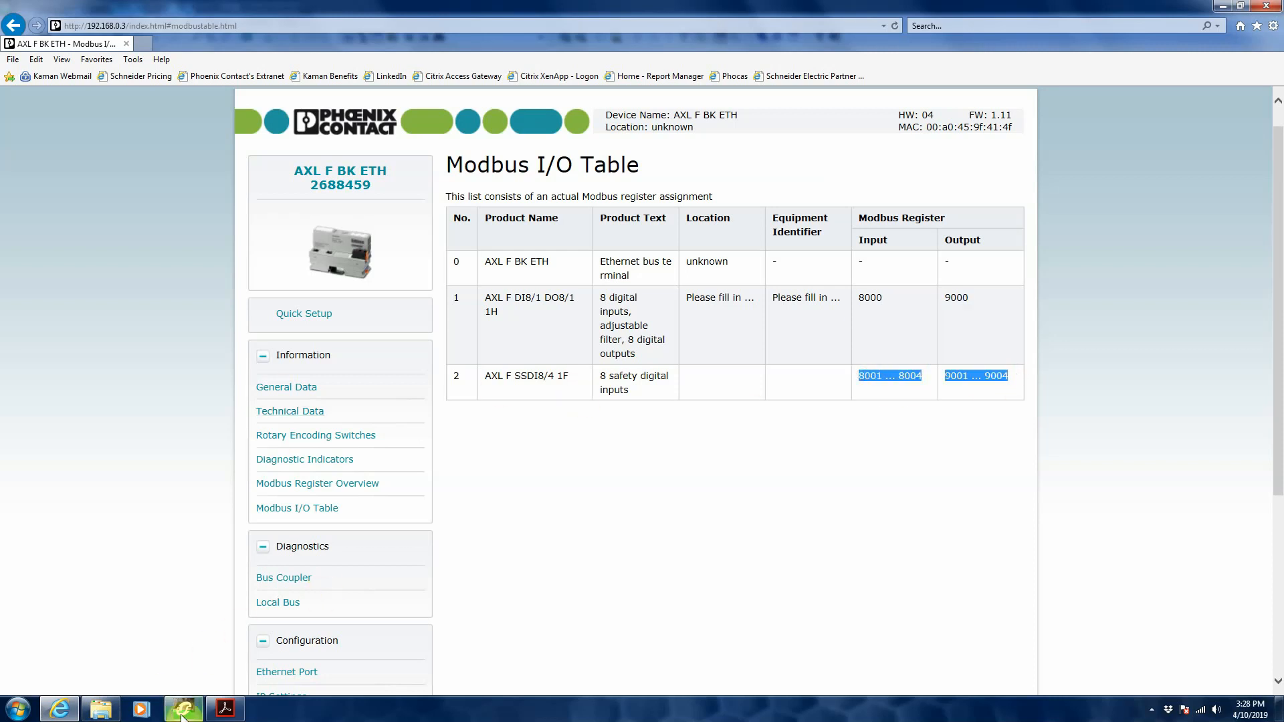
# Step: Return to Control Expert and view the input items of Request 001 under Phoenix_Axioline
pyautogui.moveTo(183, 708)
pyautogui.click(195, 664)
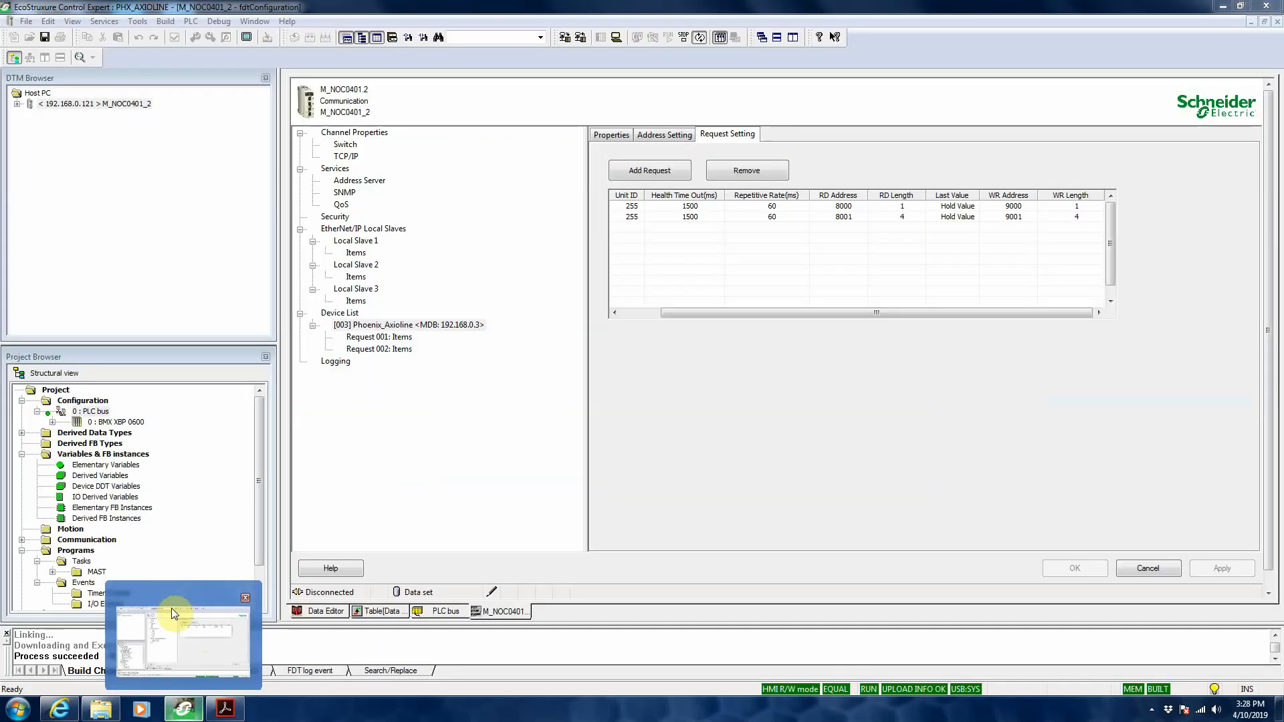
pyautogui.click(735, 312)
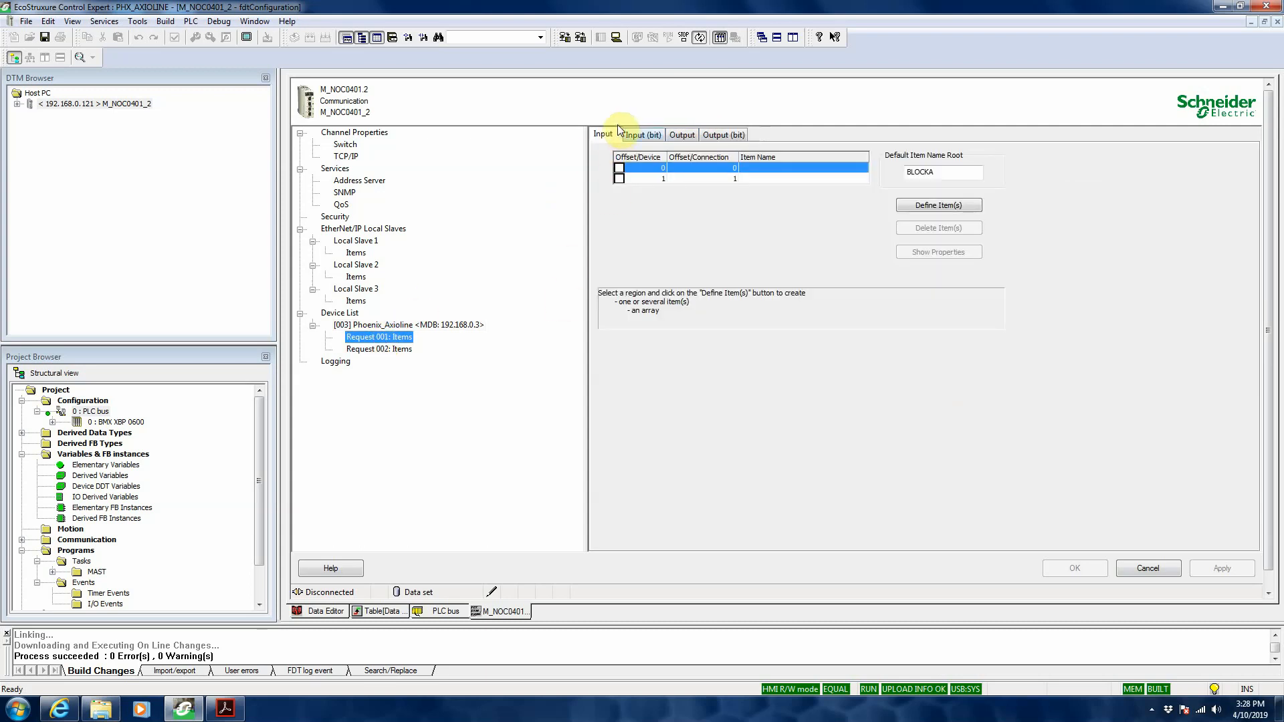
pyautogui.click(598, 134)
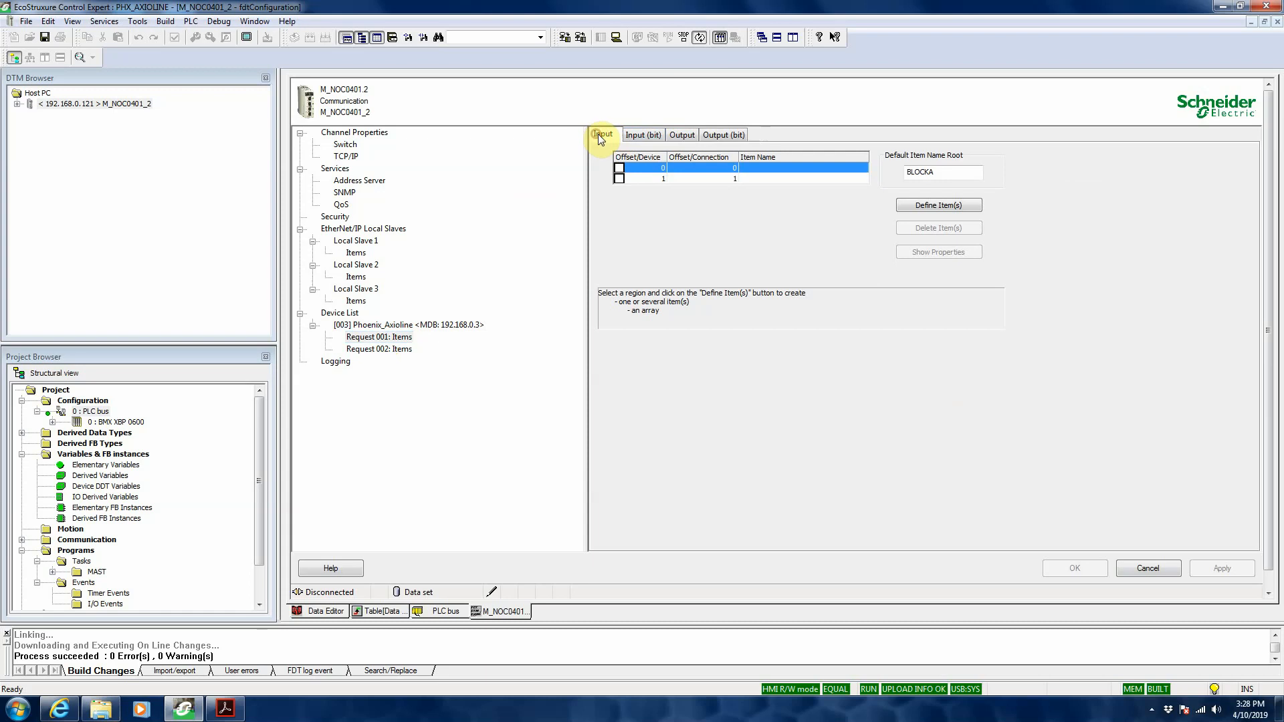
# Step: Review the Phoenix_Axioline device properties and the bit-level input and output items of Request 001
pyautogui.click(396, 325)
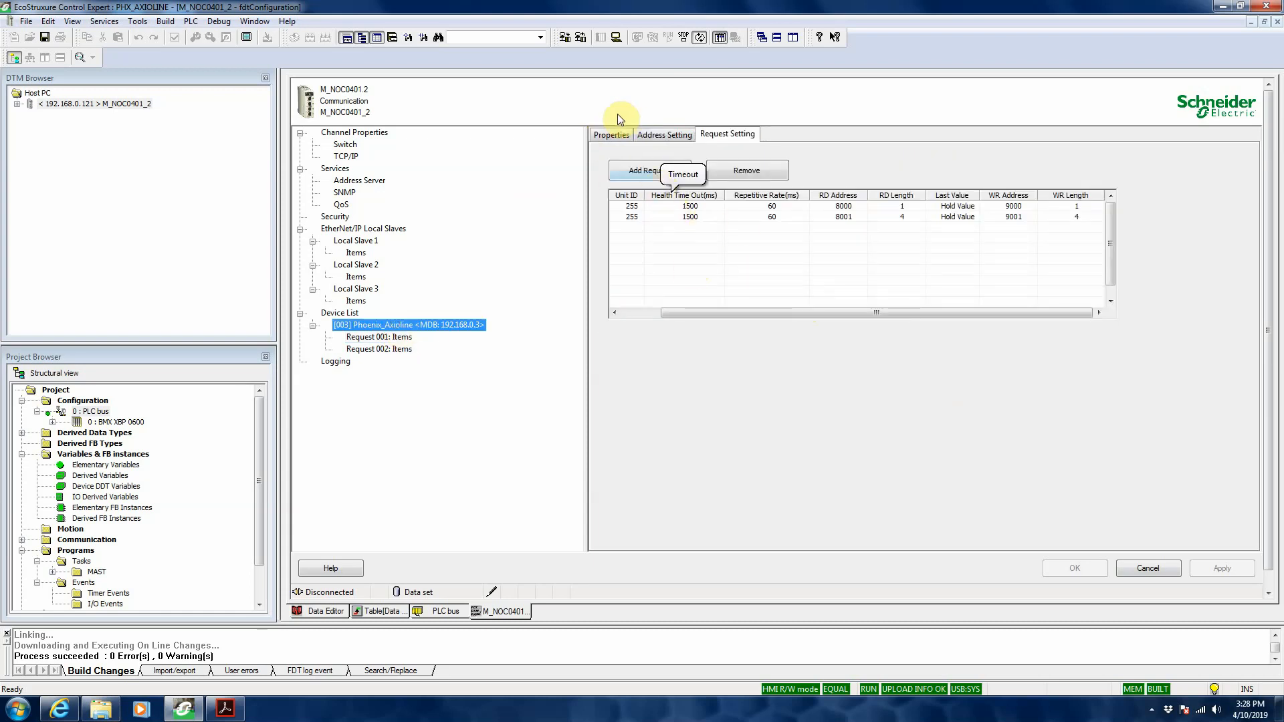
pyautogui.click(611, 136)
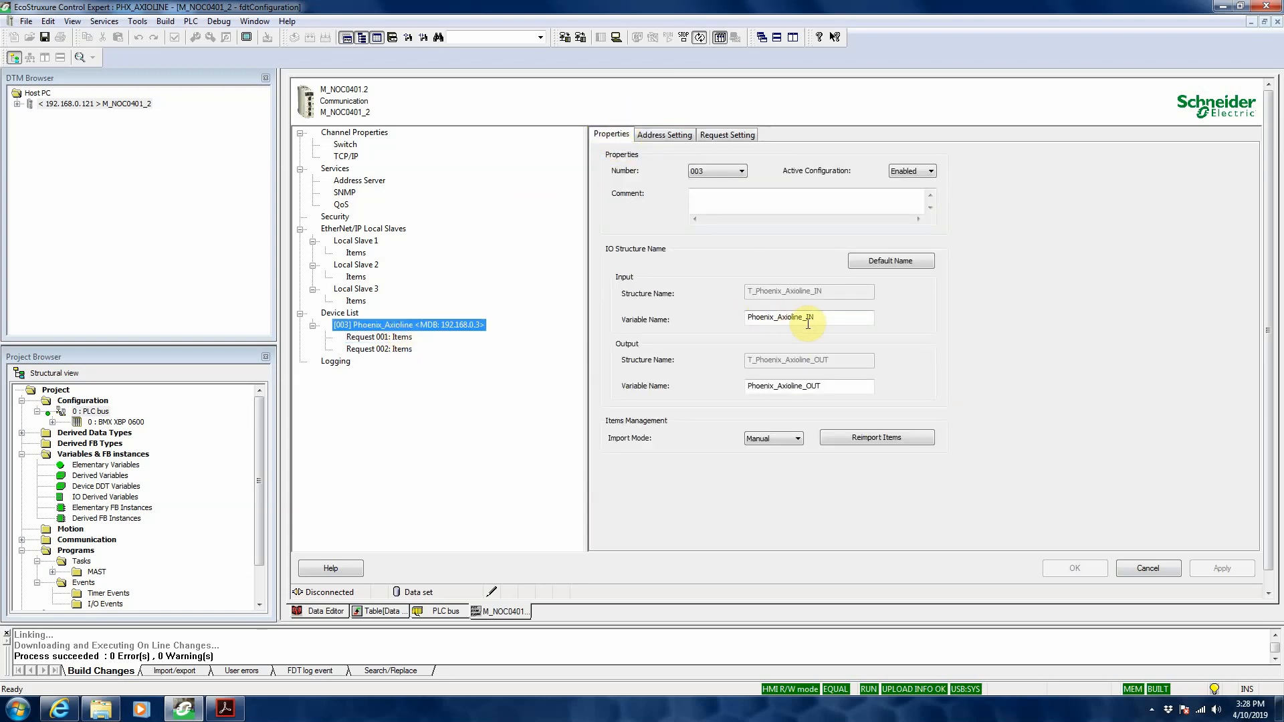
pyautogui.click(402, 337)
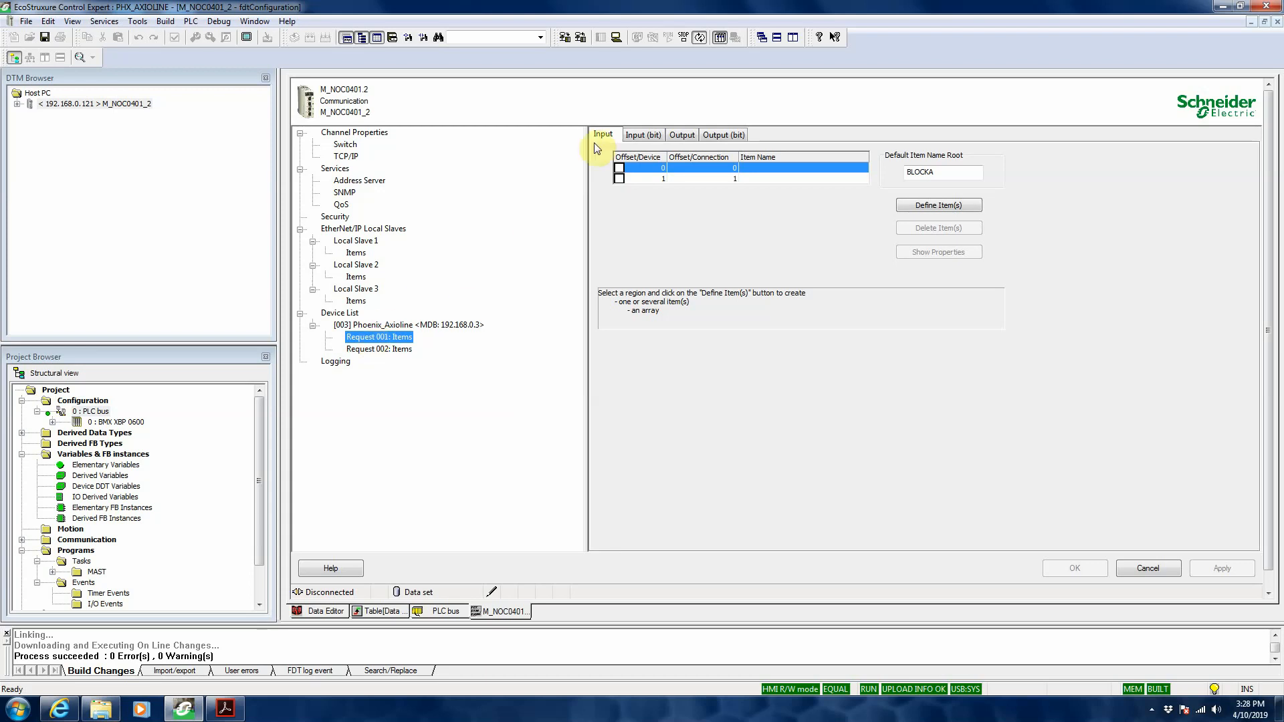
pyautogui.click(643, 136)
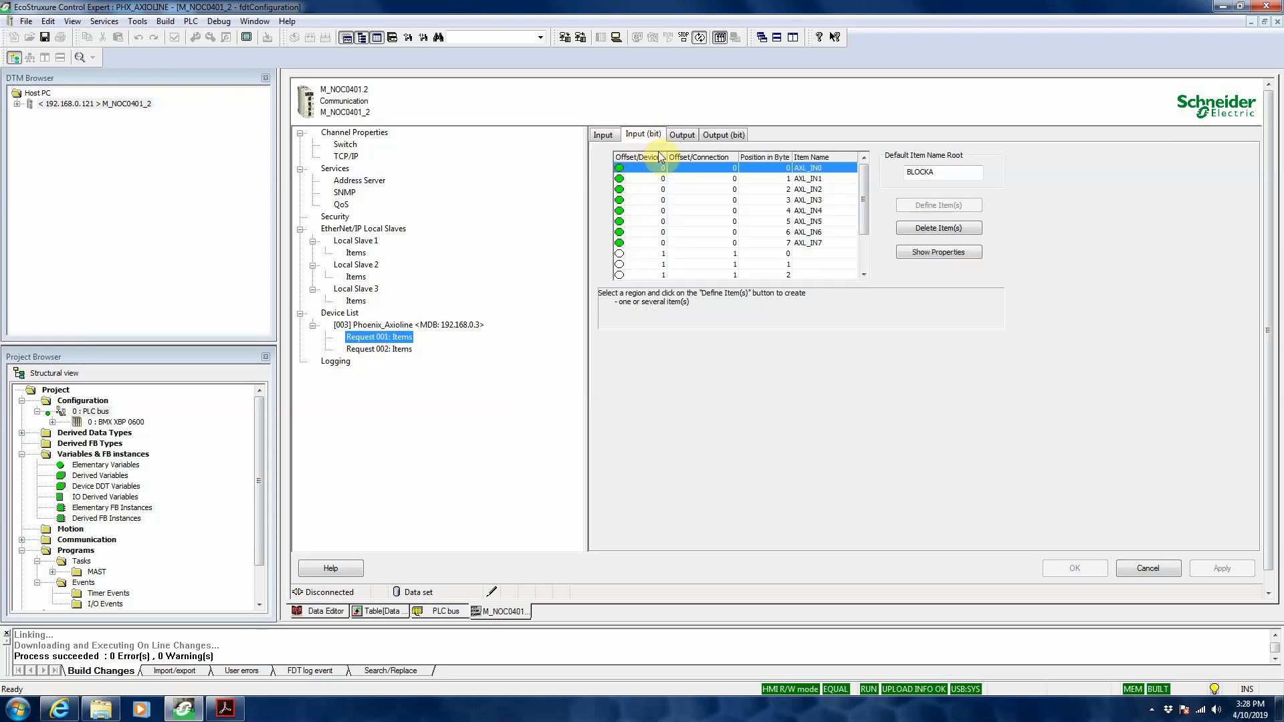
pyautogui.click(819, 167)
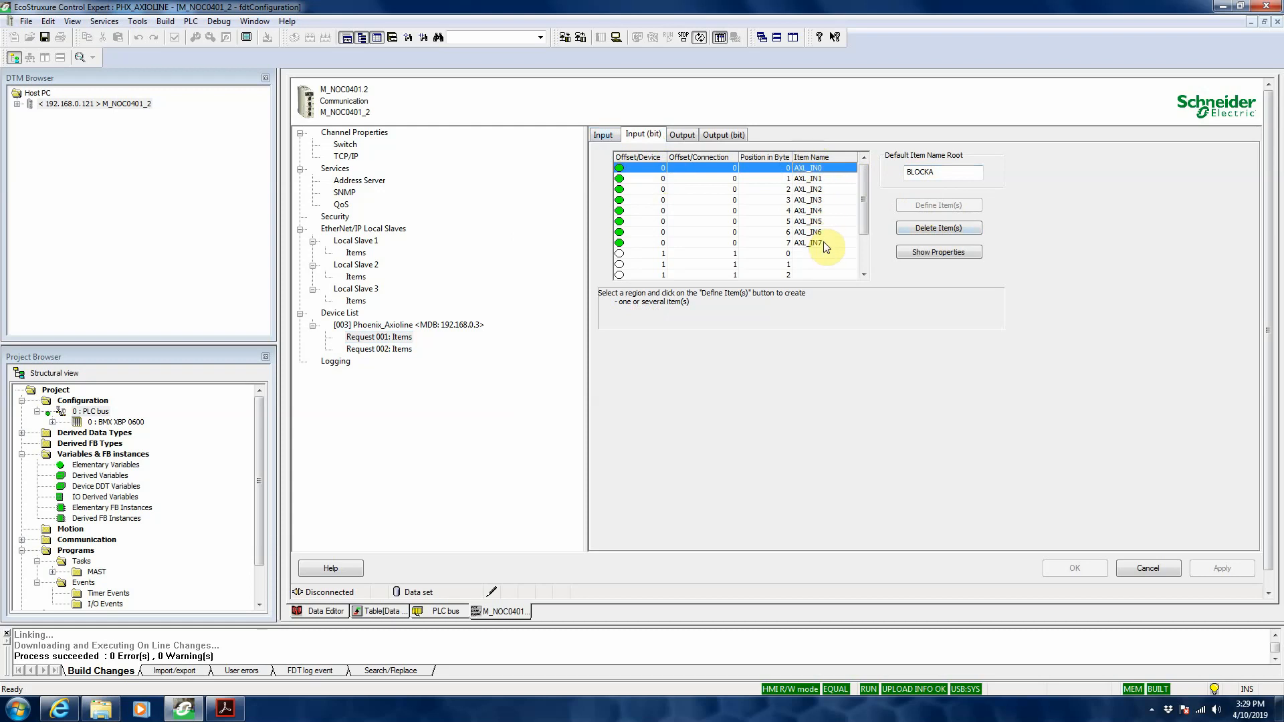
pyautogui.click(724, 134)
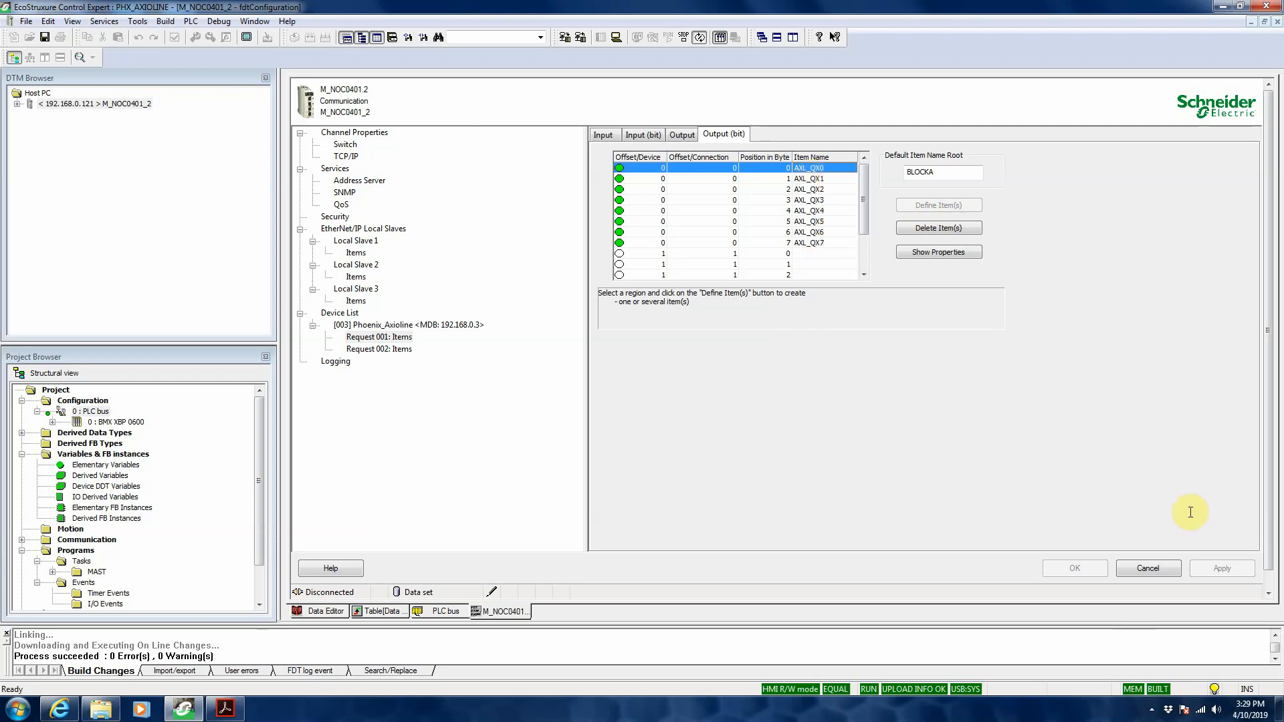
# Step: Close the M_NOC0401_2 configuration and view the project's DDT variables alongside the Modbus device listed under the module
pyautogui.click(1278, 22)
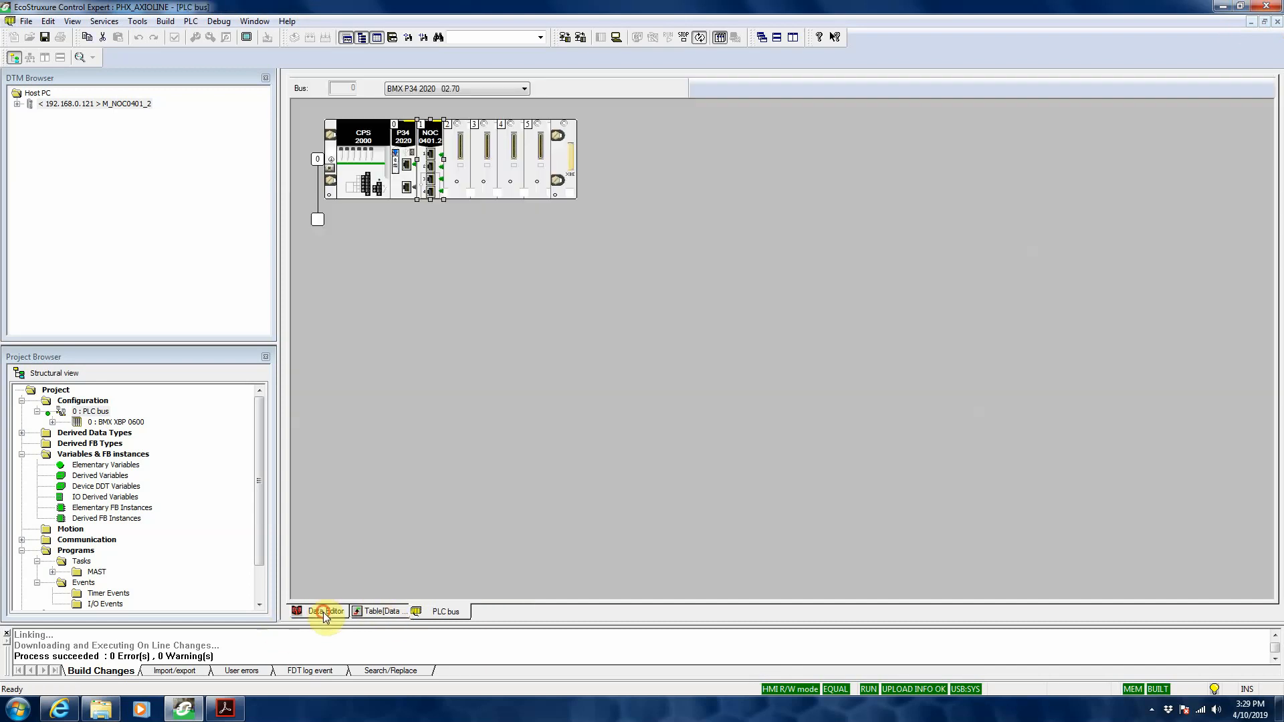
pyautogui.click(325, 611)
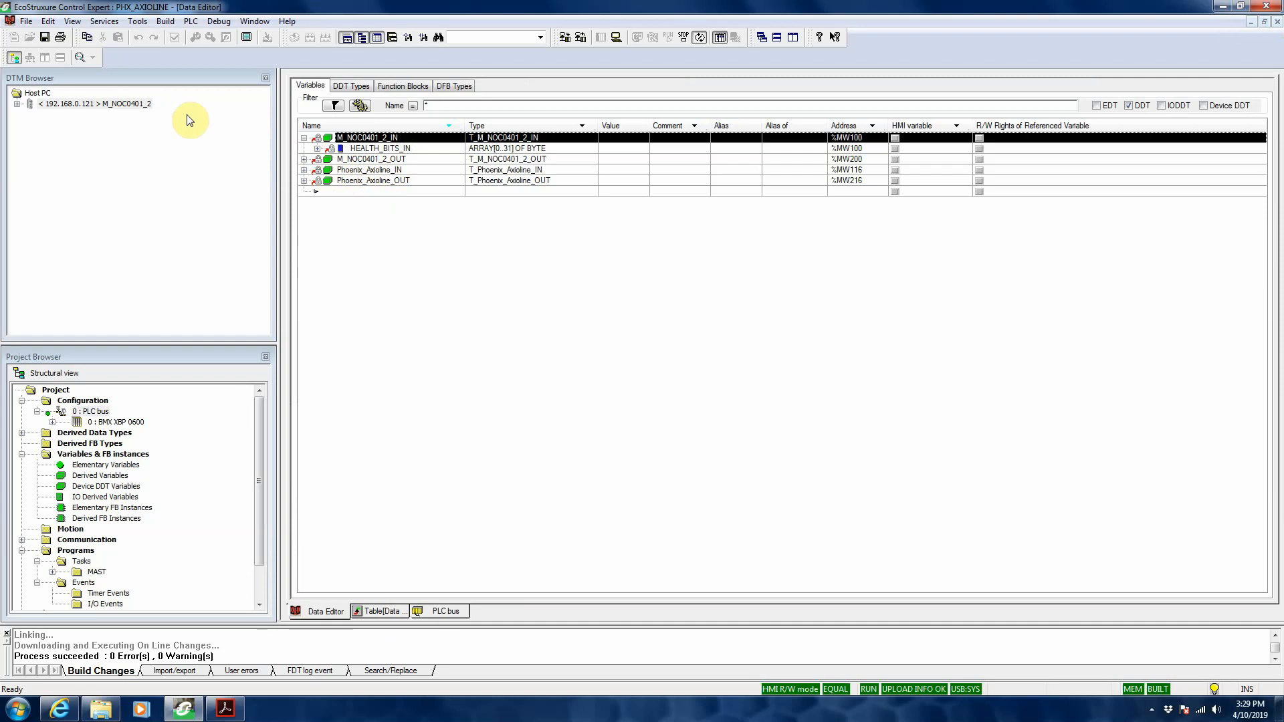
pyautogui.click(18, 105)
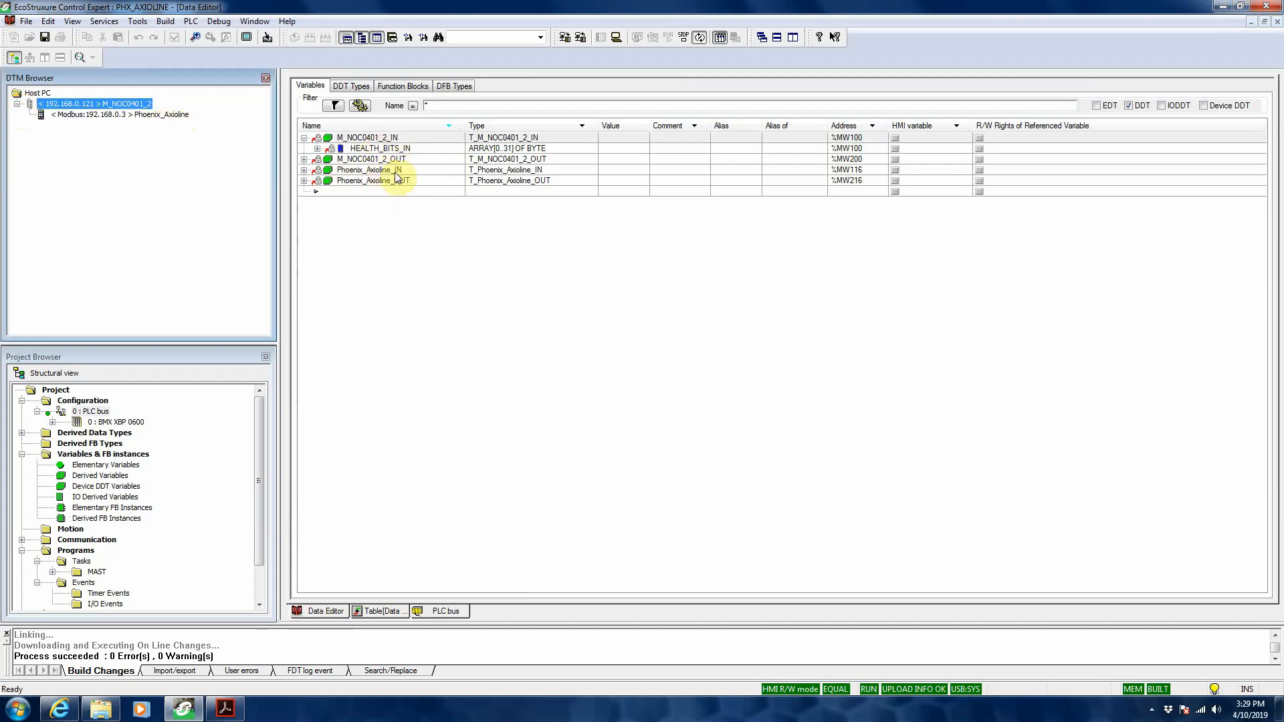
pyautogui.click(305, 170)
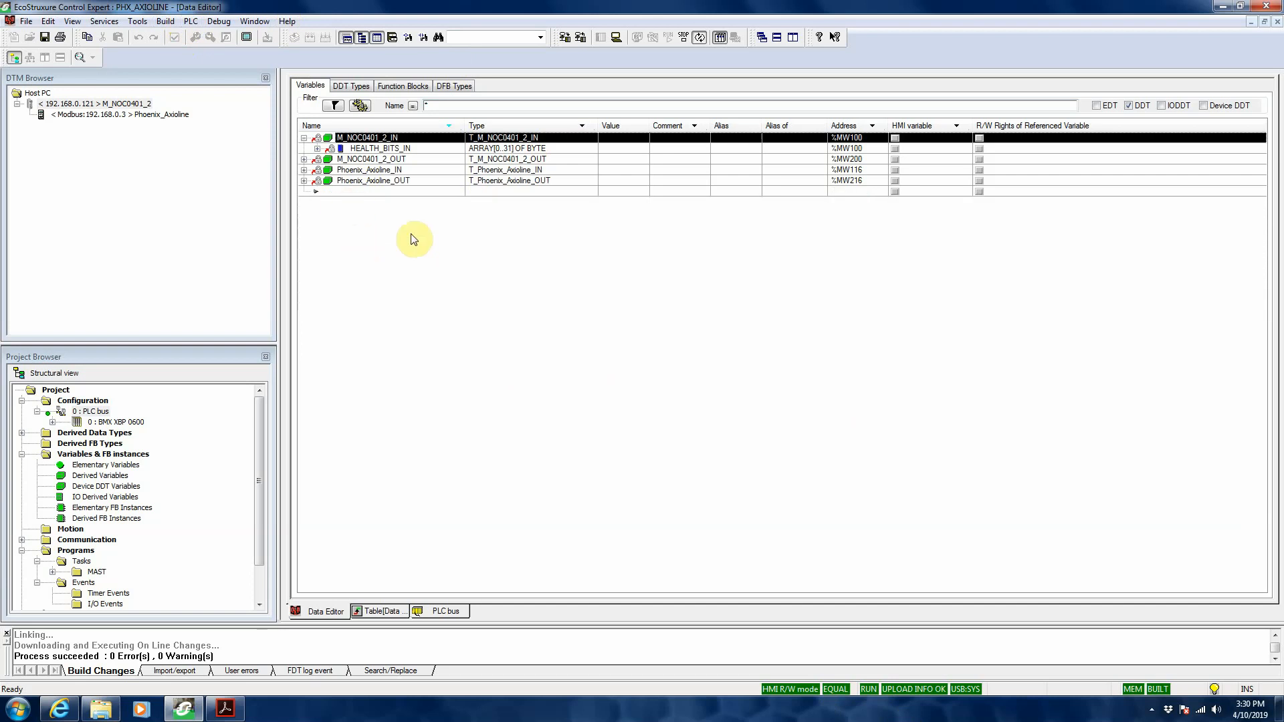
# Step: Initialize an animation table from the variables M_NOC0401_2_OUT through Phoenix_Axioline_OUT
pyautogui.click(354, 162)
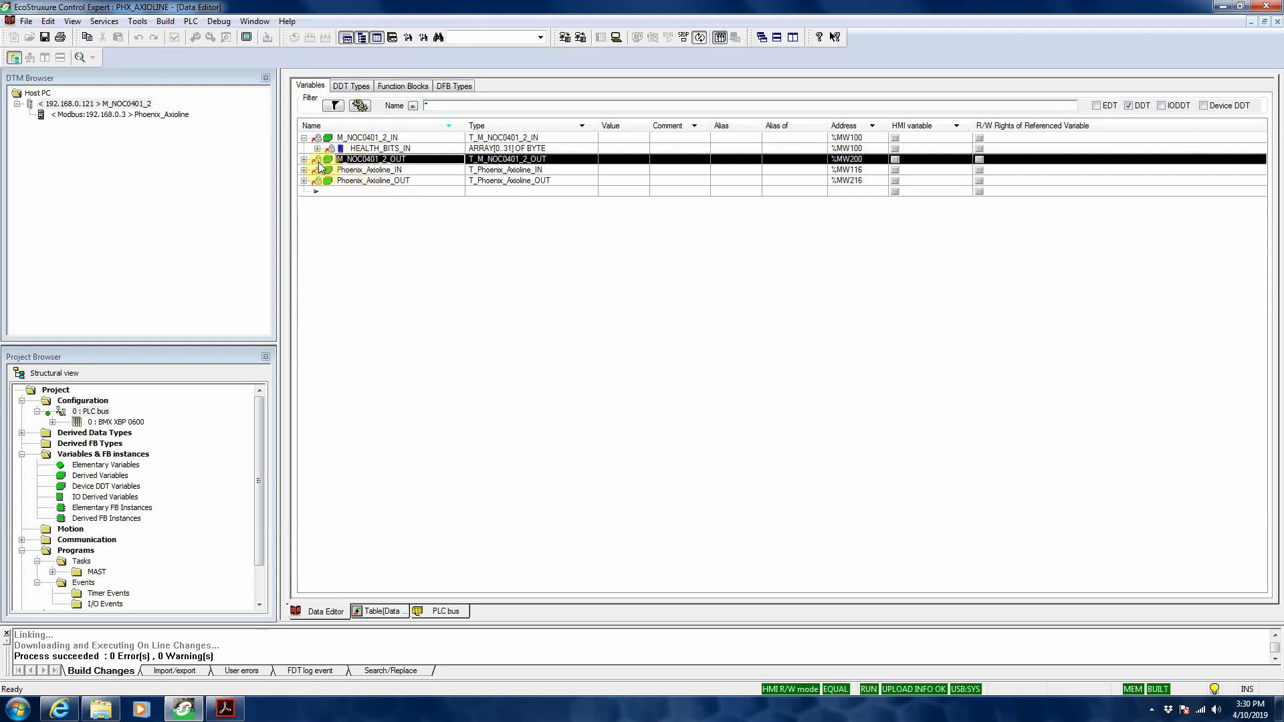
pyautogui.keyDown('shift'); pyautogui.click(353, 182); pyautogui.keyUp('shift')
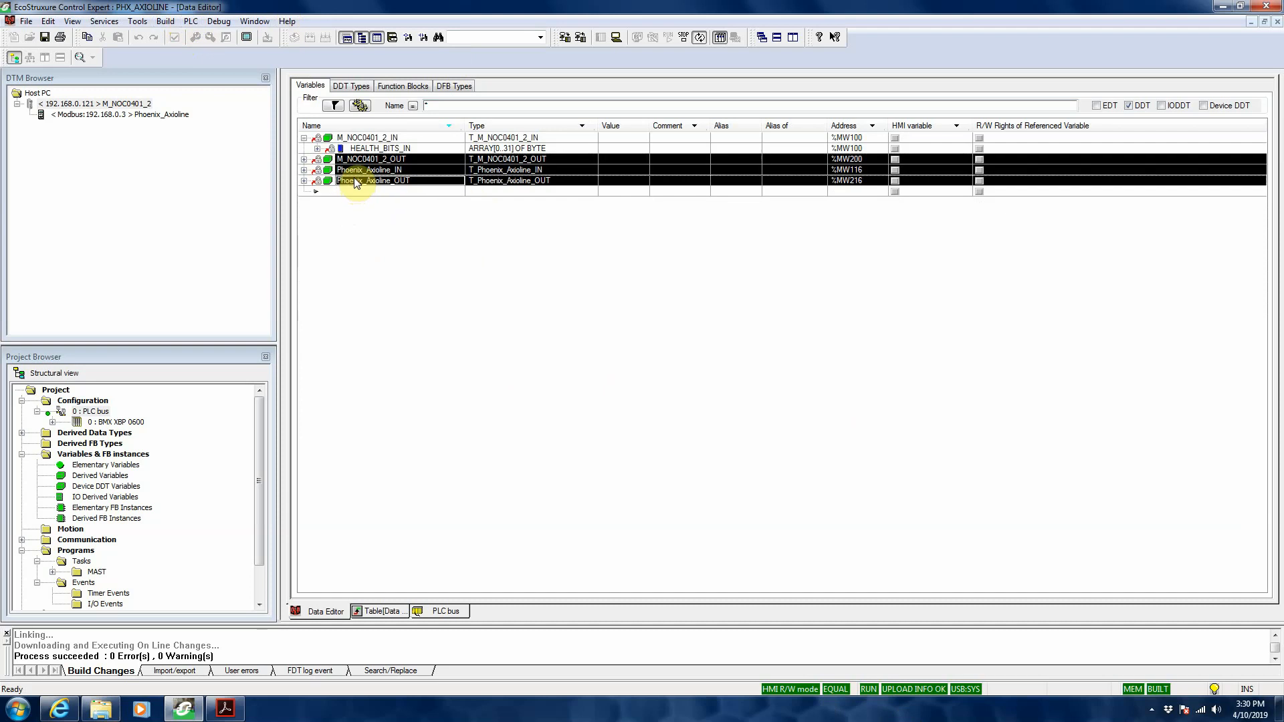
pyautogui.rightClick(350, 168)
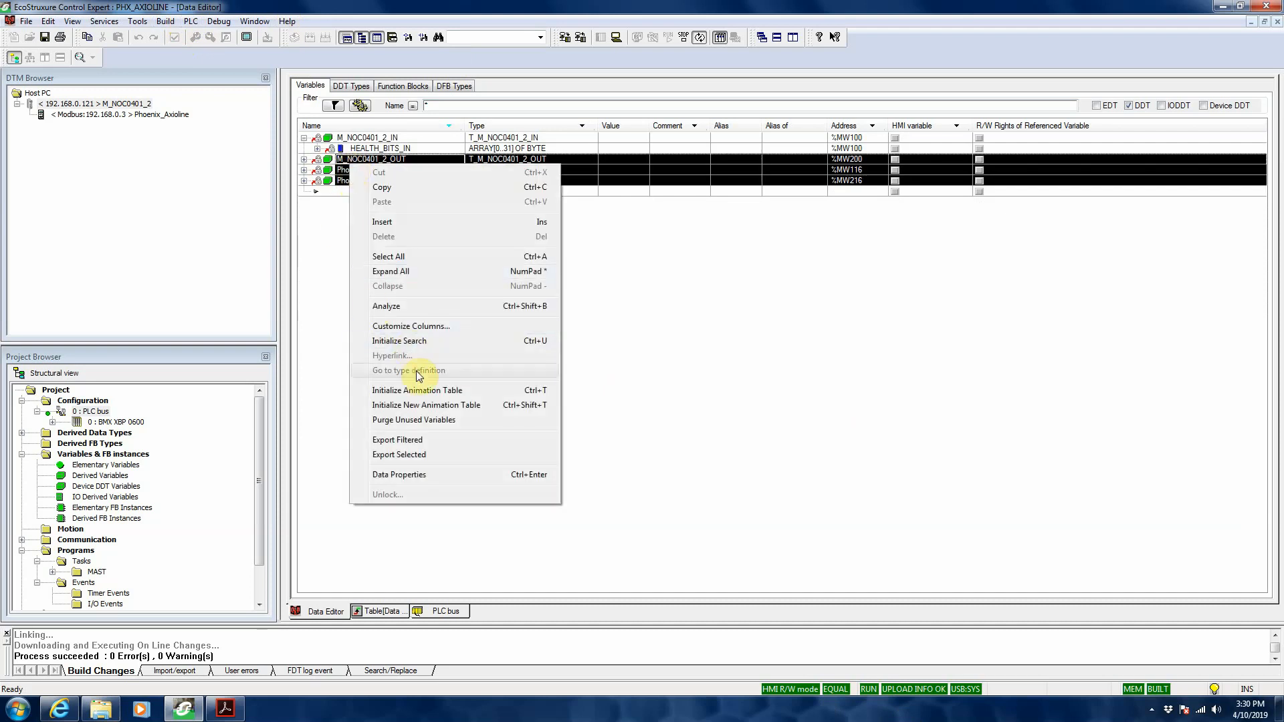
pyautogui.click(431, 389)
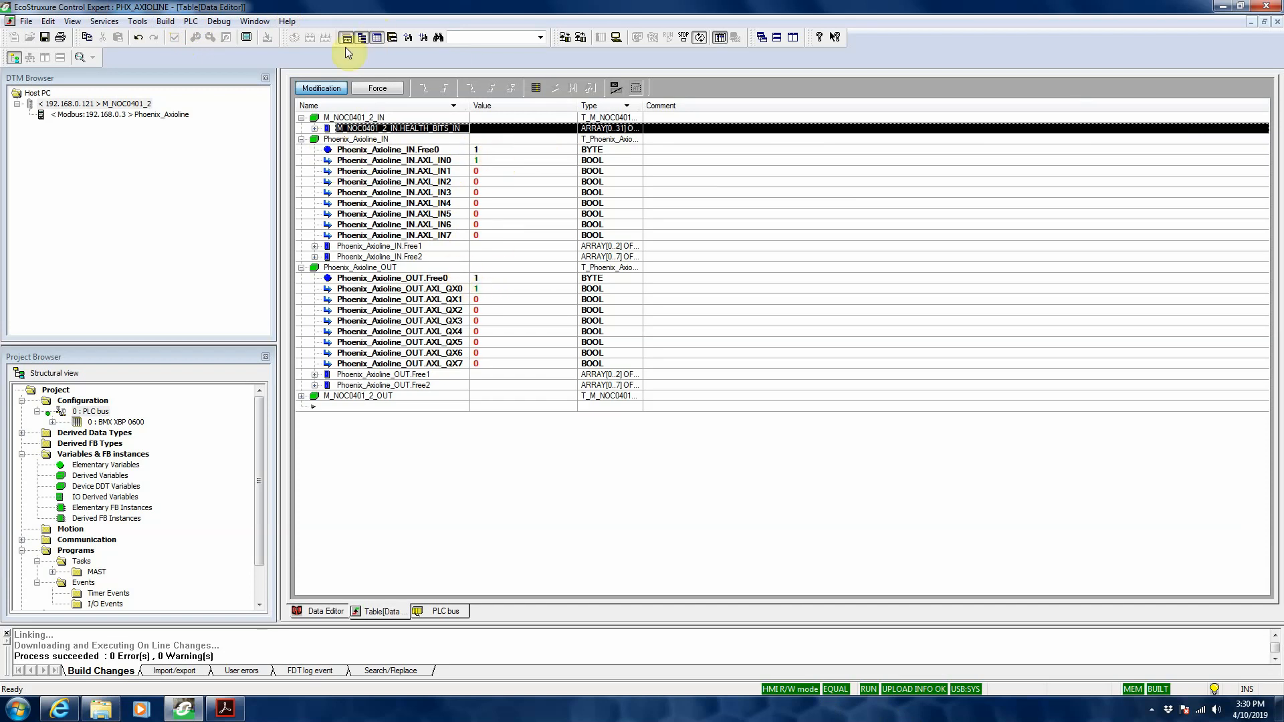
# Step: With value modification enabled in the animation table, set Phoenix_Axioline_OUT.AXL_QX0 to 0
pyautogui.click(323, 94)
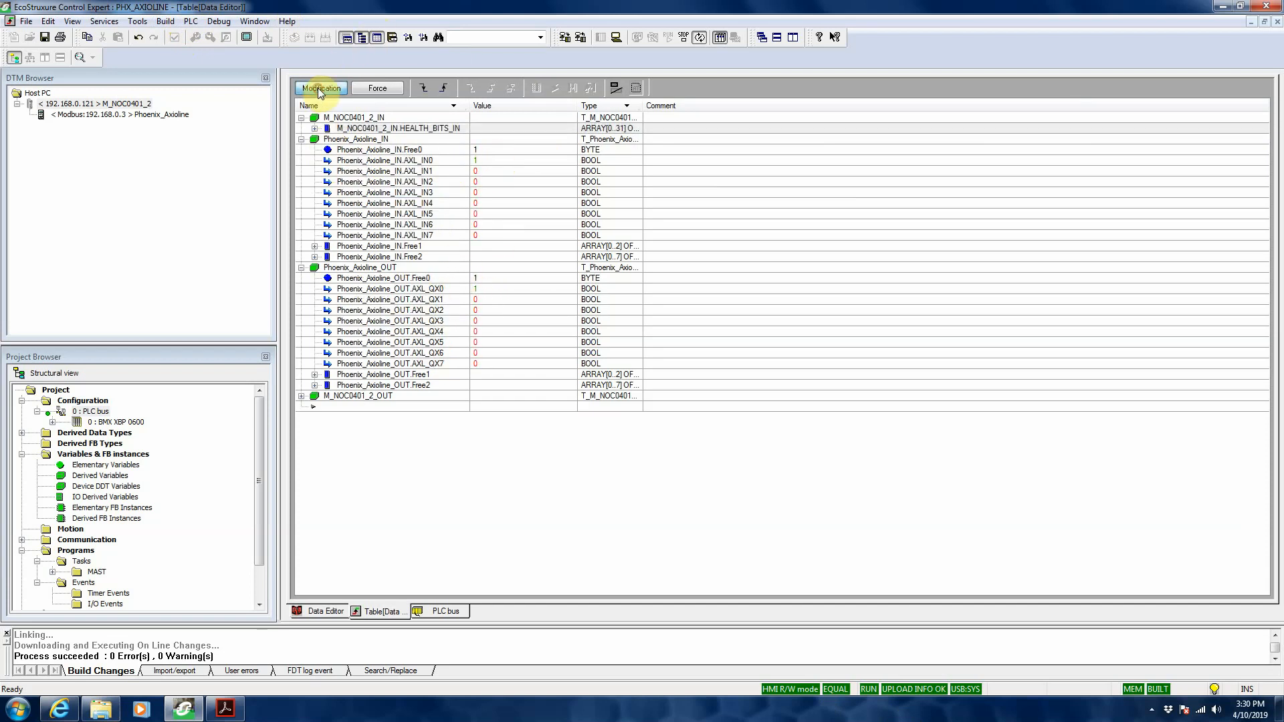
pyautogui.click(481, 289)
pyautogui.click(482, 289)
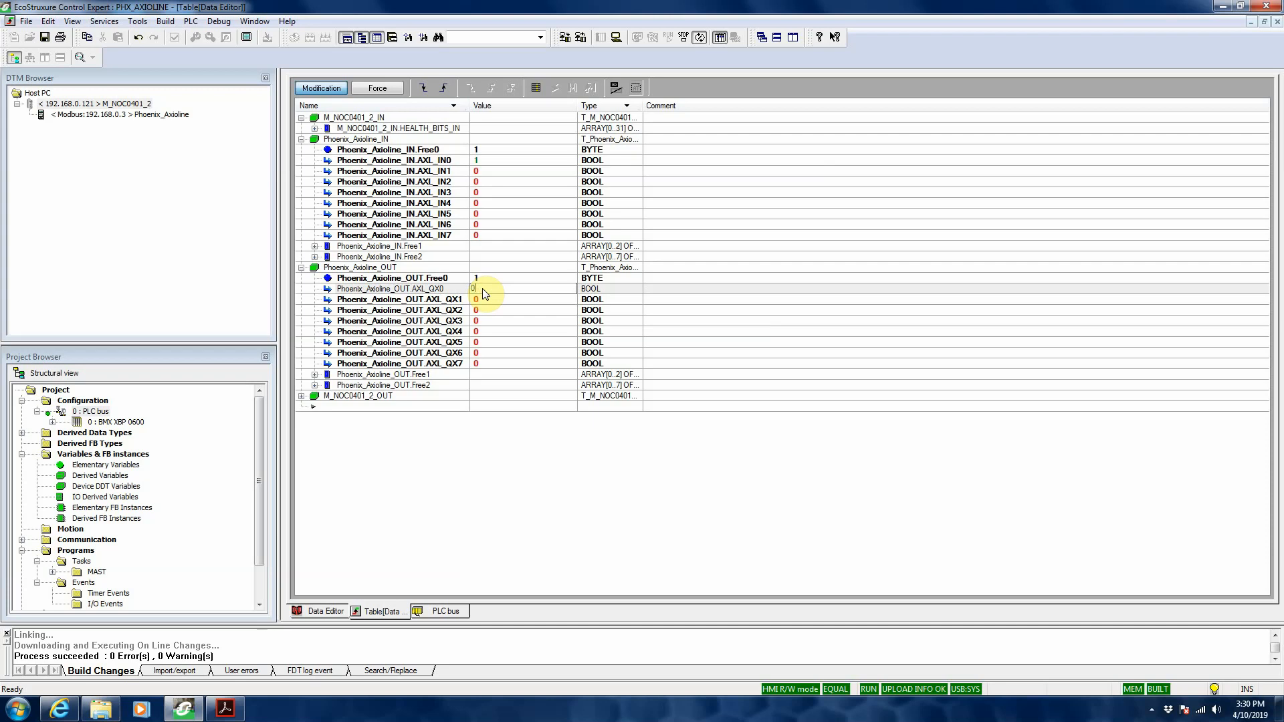
pyautogui.write('0')
pyautogui.press('Return')
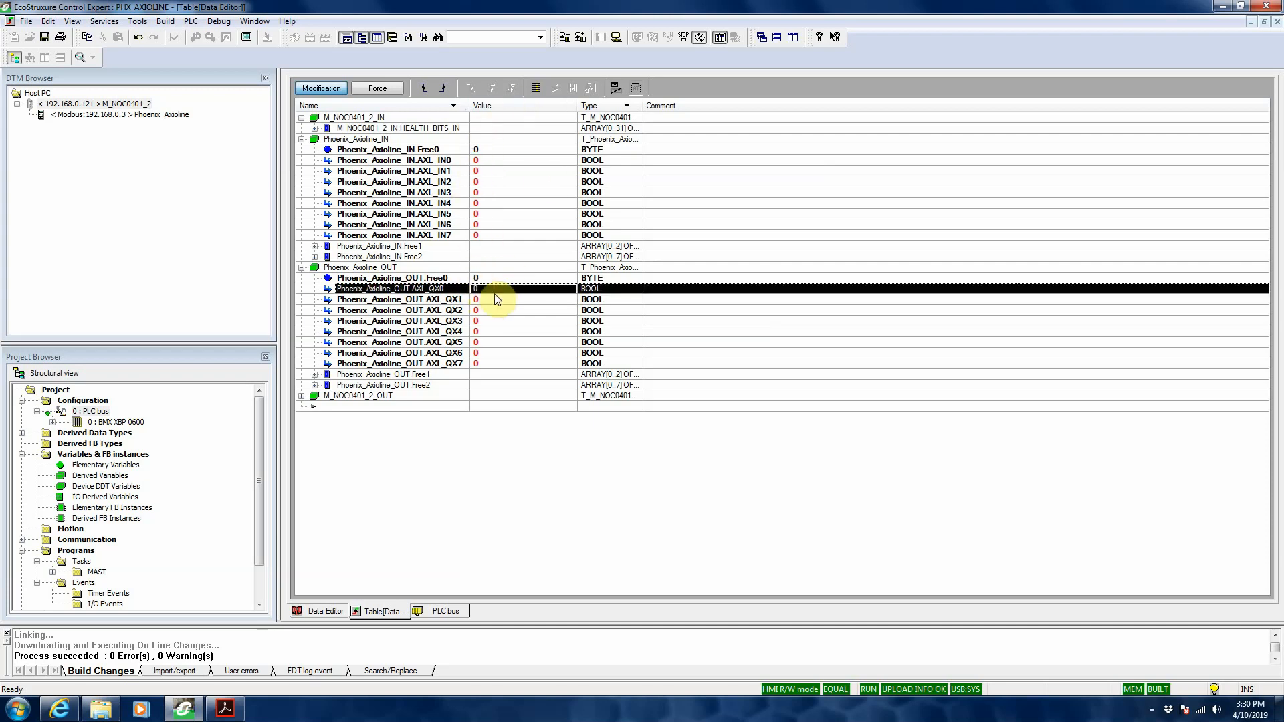
# Step: Set Phoenix_Axioline_OUT.AXL_QX0 to 1 in the animation table
pyautogui.click(477, 290)
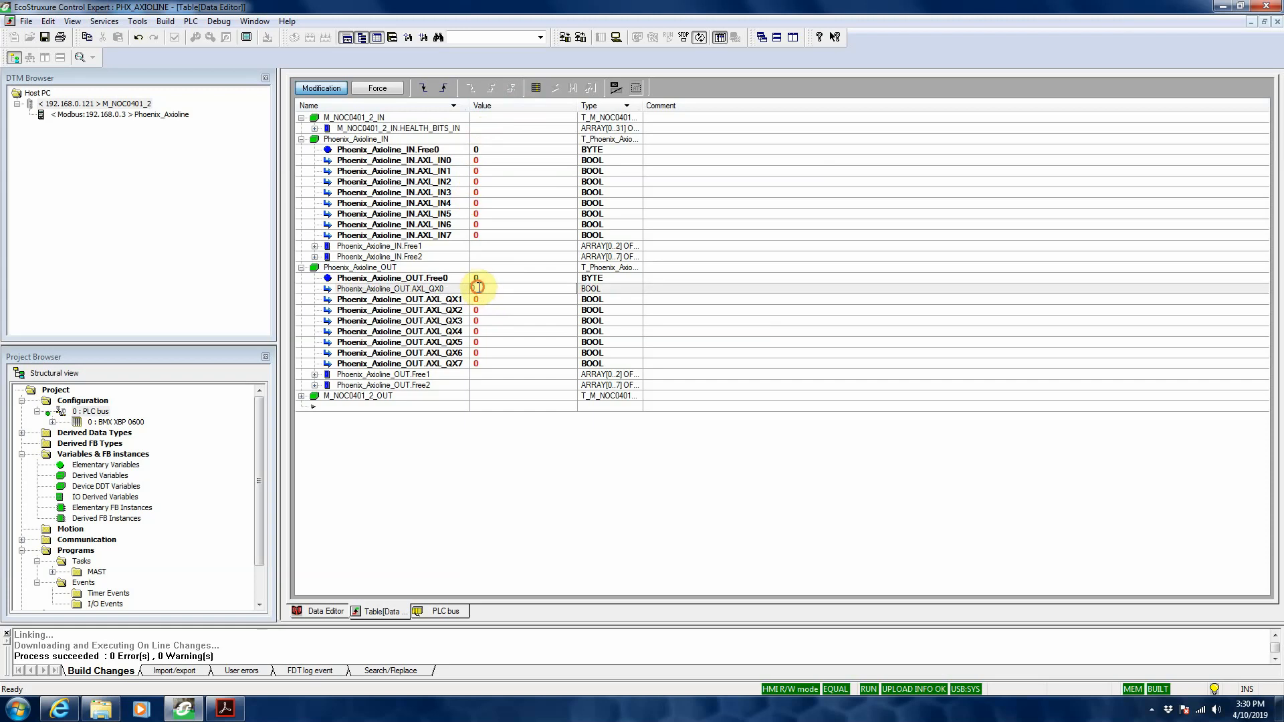
pyautogui.moveTo(479, 288); pyautogui.dragTo(473, 286)
pyautogui.write('1')
pyautogui.press('Return')
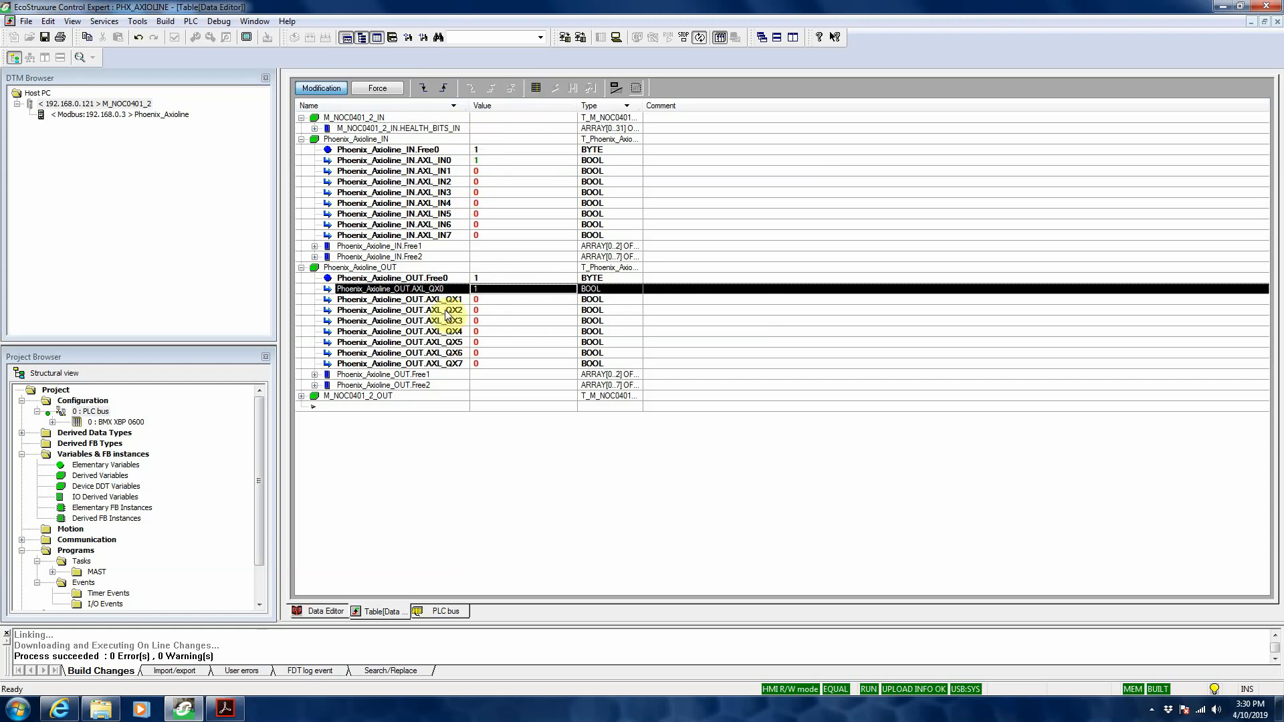
# Step: Set the Phoenix_Axioline_OUT outputs AXL_QX1 and AXL_QX2 to 1, and expand the M_NOC0401_2_IN.HEALTH_BITS_IN array
pyautogui.click(486, 301)
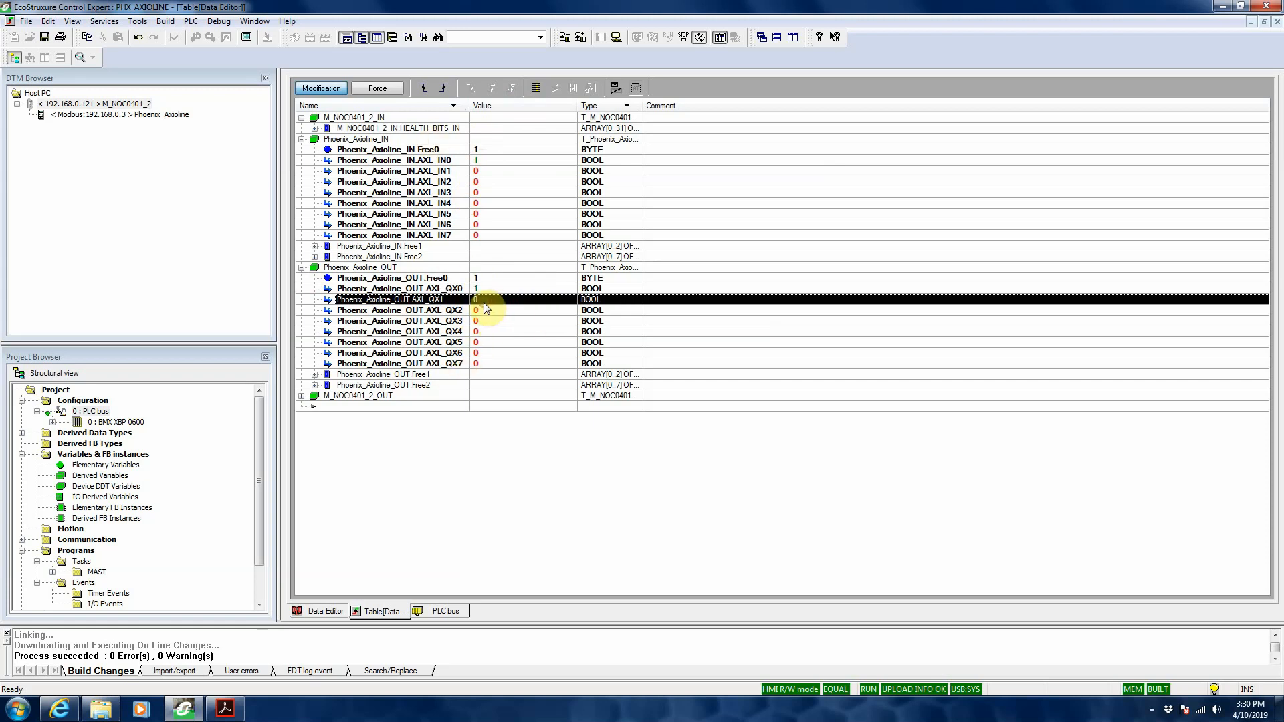
pyautogui.click(444, 90)
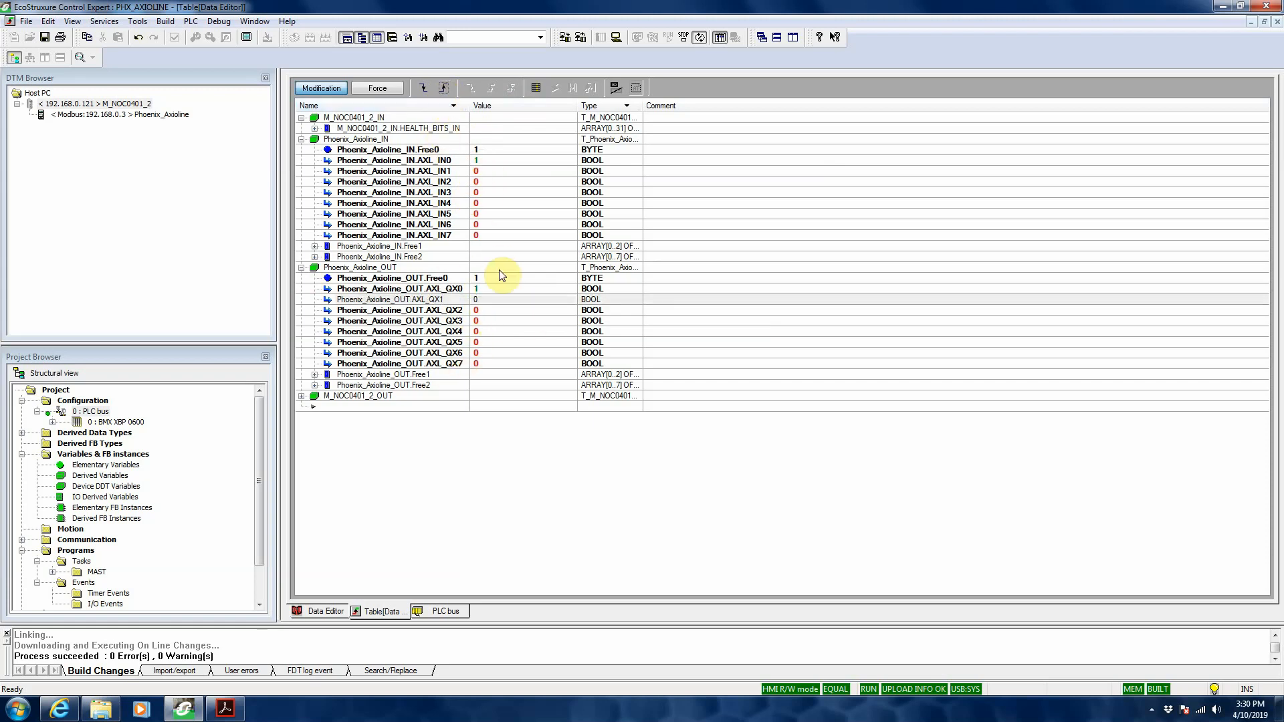
pyautogui.click(493, 312)
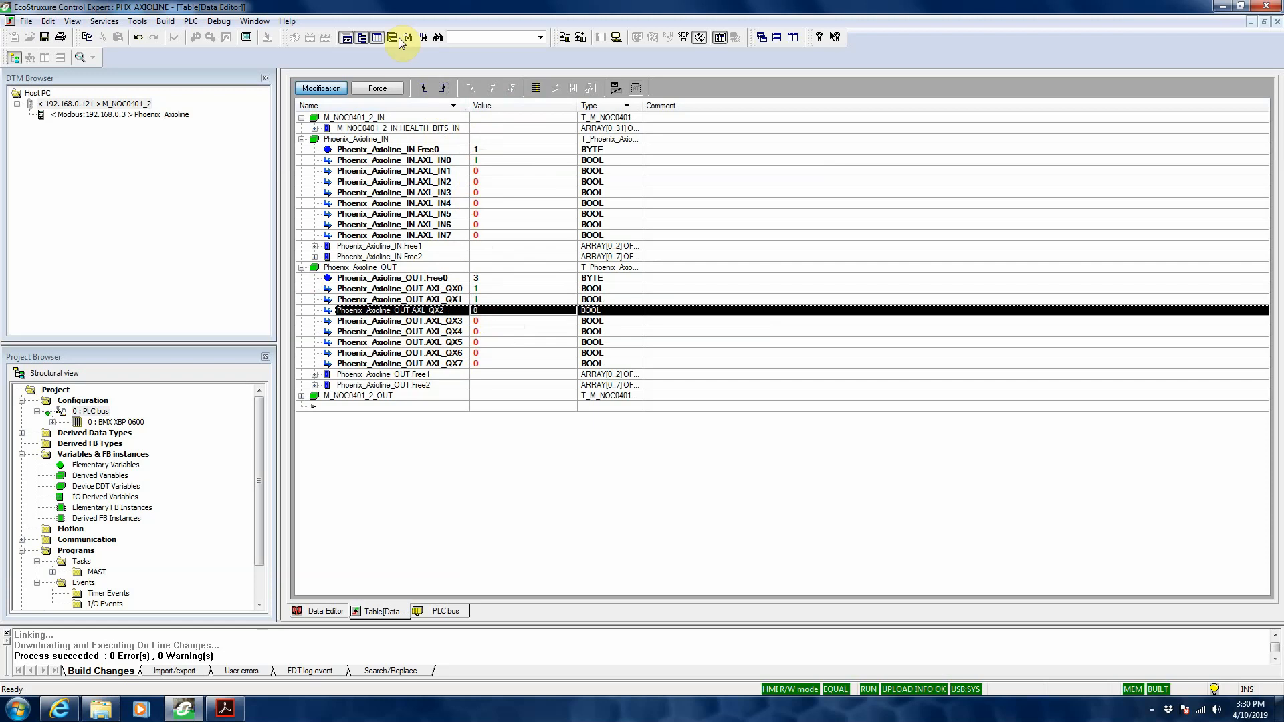
pyautogui.click(444, 90)
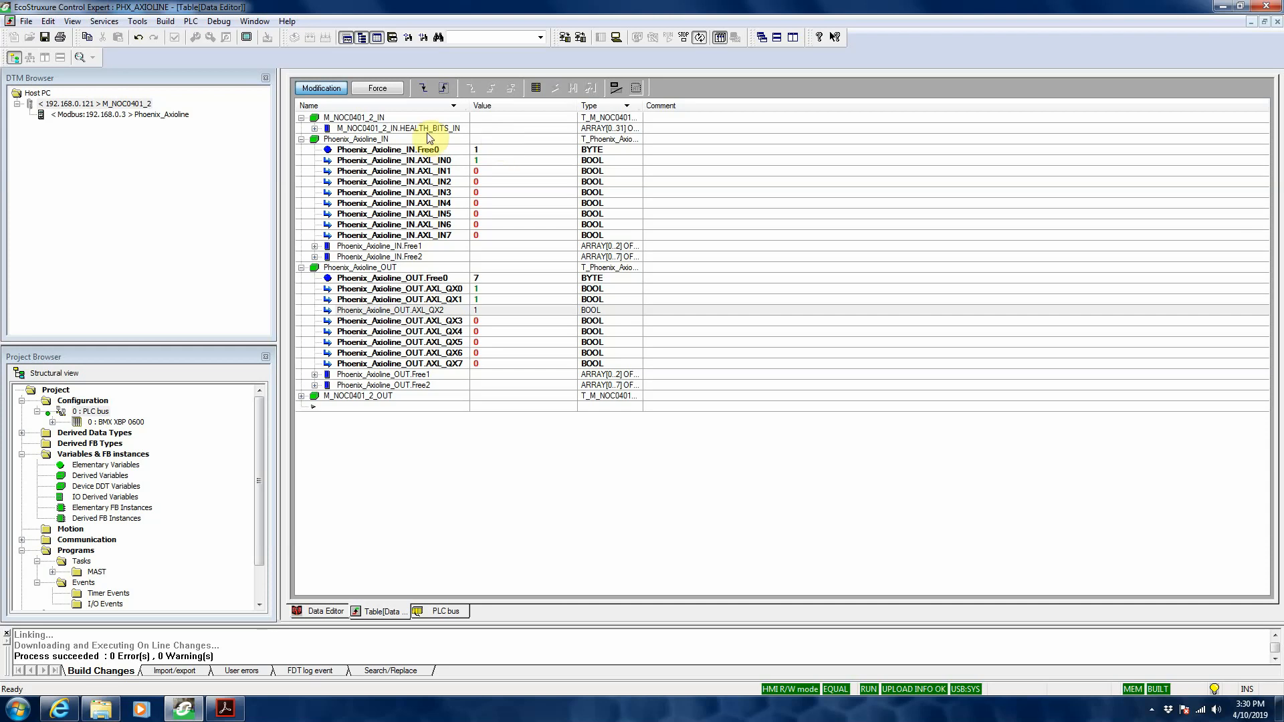
pyautogui.click(315, 129)
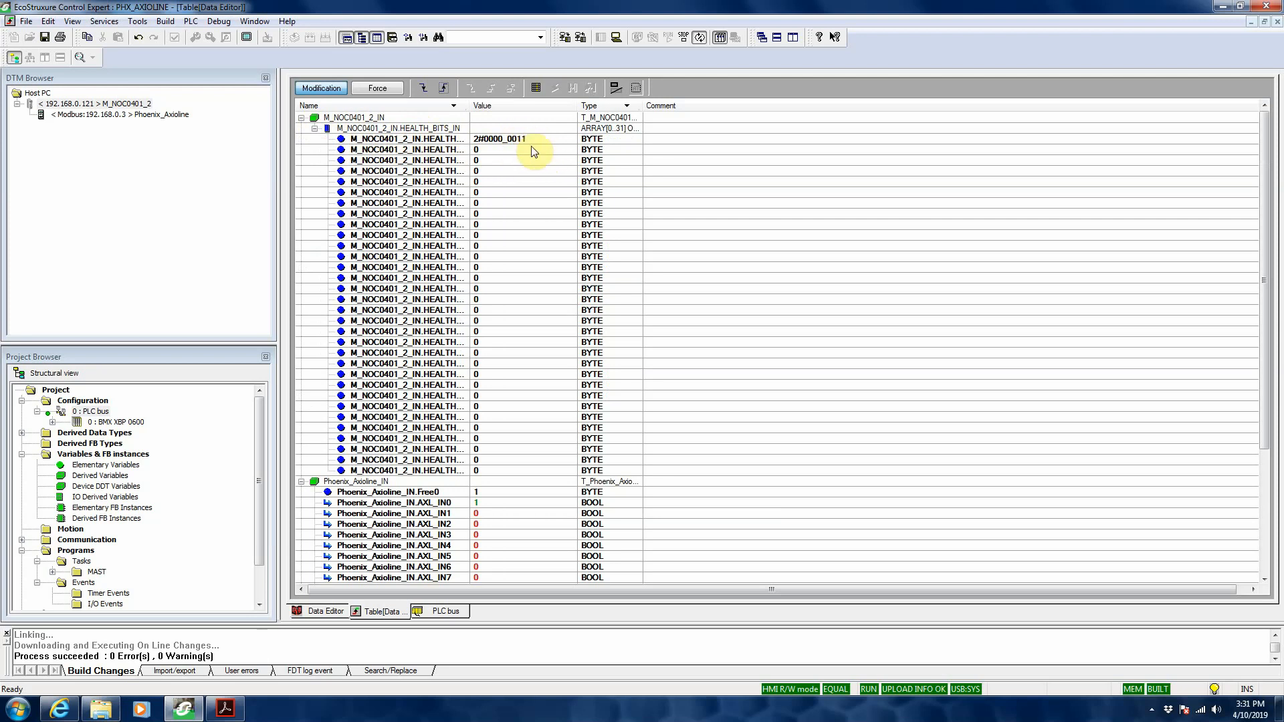
# Step: Switch to Internet Explorer and open the AXL F BK ETH coupler's Startup Behaviour page at the Plug and Play Mode setting
pyautogui.click(61, 709)
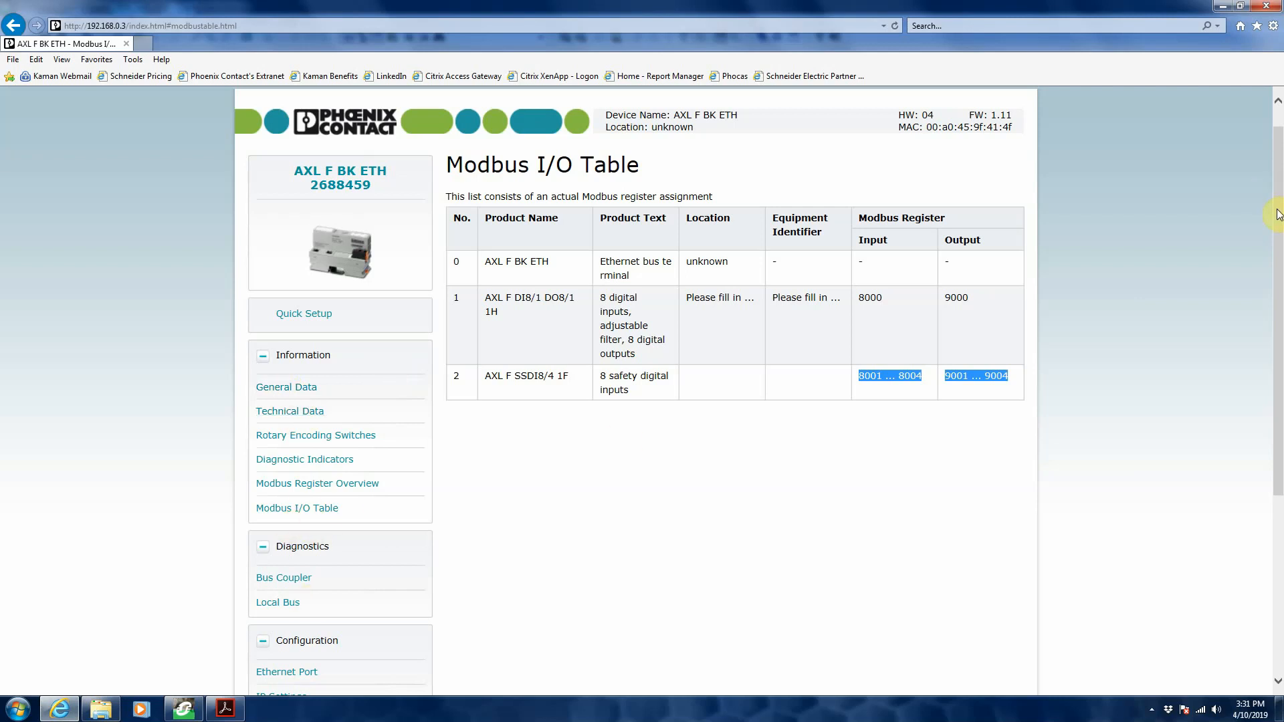
pyautogui.moveTo(1276, 208); pyautogui.dragTo(1272, 365)
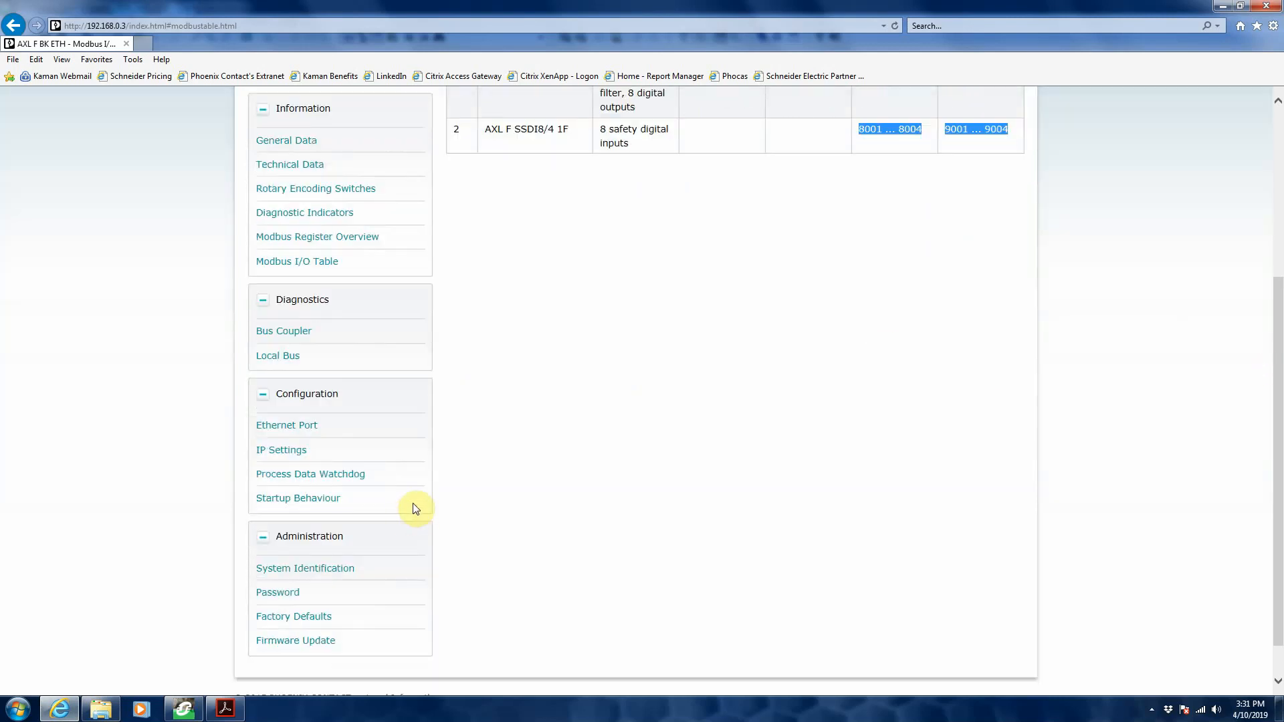
pyautogui.click(320, 501)
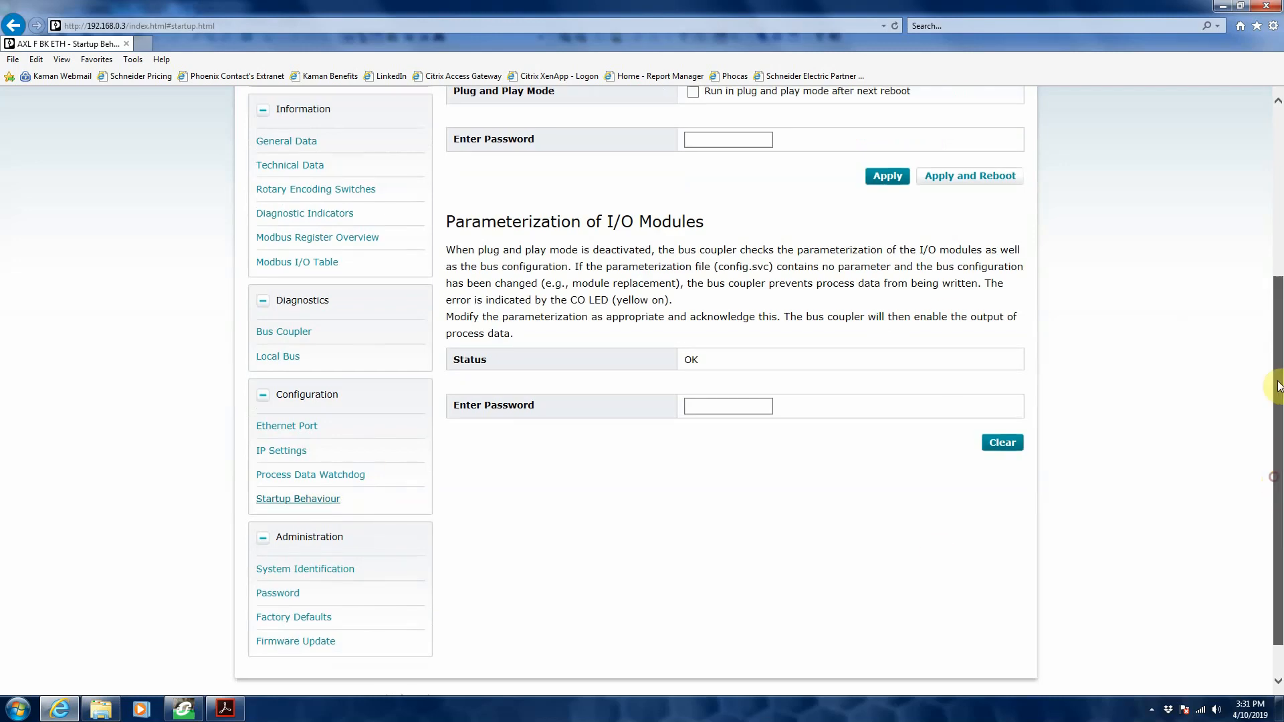
pyautogui.moveTo(1276, 483); pyautogui.dragTo(1275, 322)
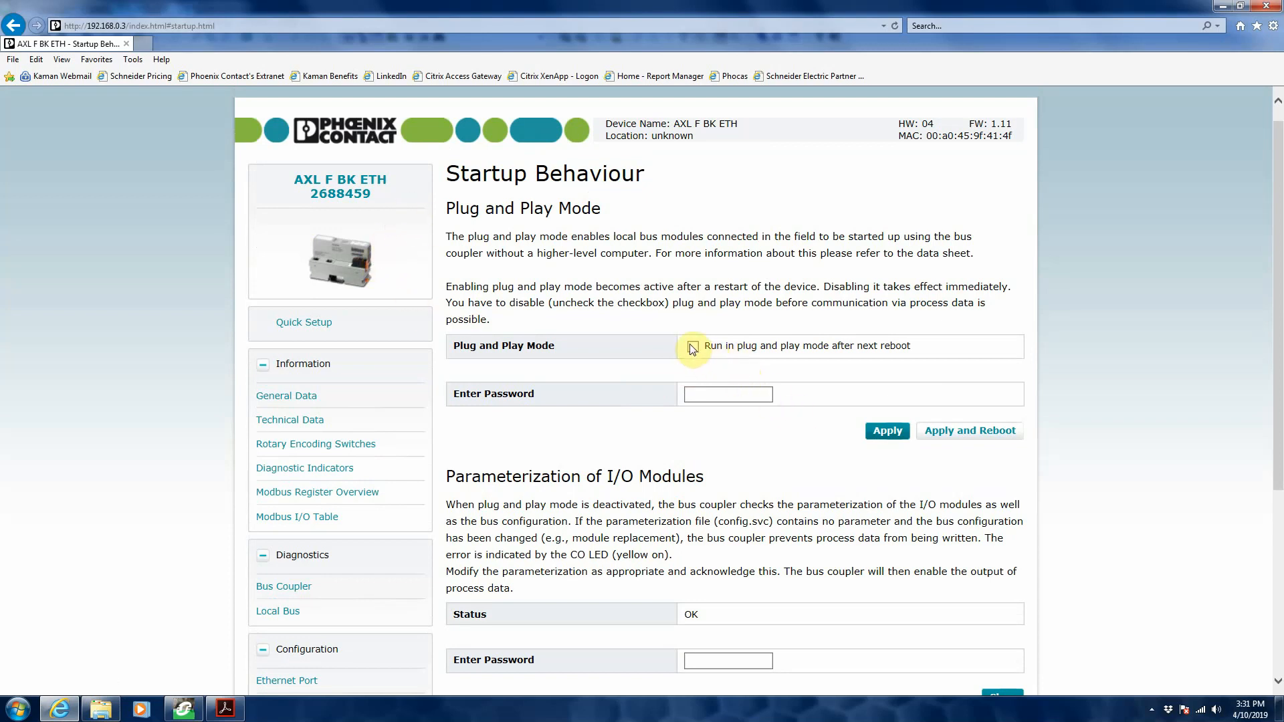
# Step: Enter the device password for Plug and Play Mode, leaving the mode unchecked, and apply the setting with a reboot
pyautogui.click(719, 397)
pyautogui.click(765, 397)
pyautogui.click(767, 397)
pyautogui.click(968, 431)
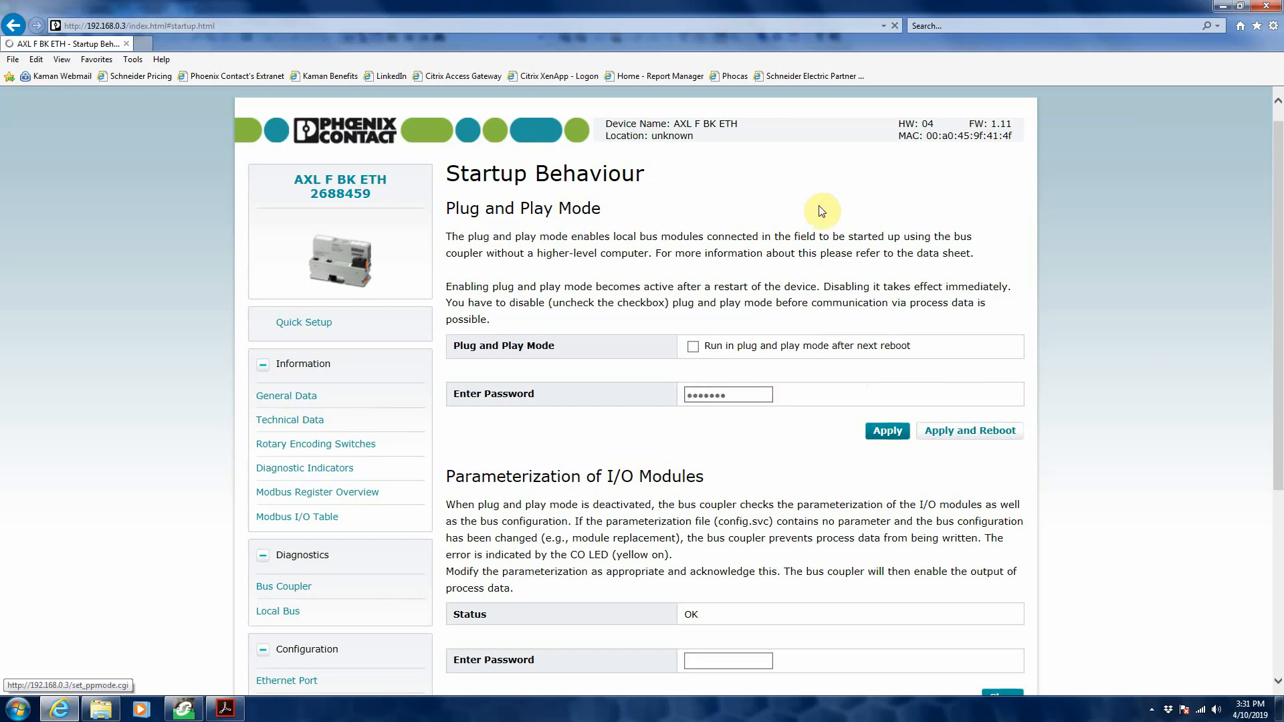